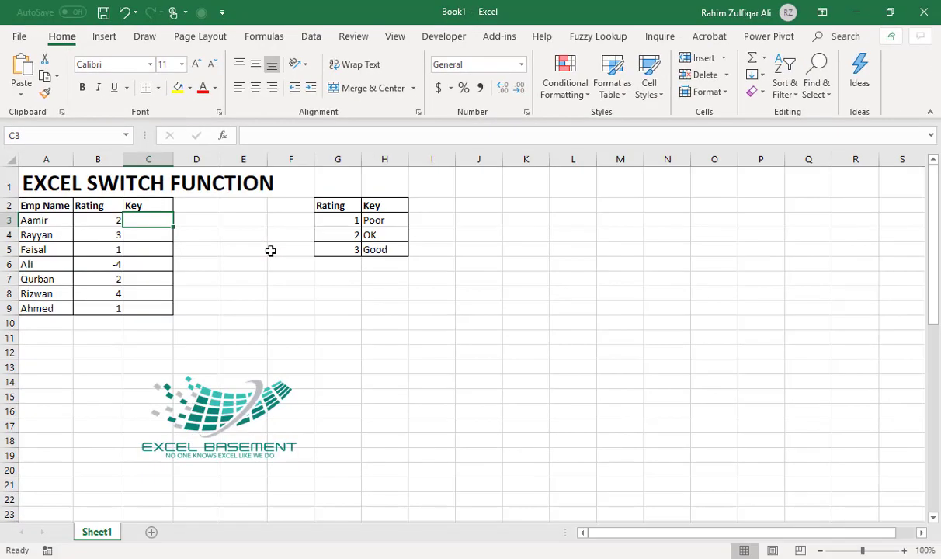
# Start a SWITCH formula in cell C3 with B3 as the expression.
pyautogui.write('=S')
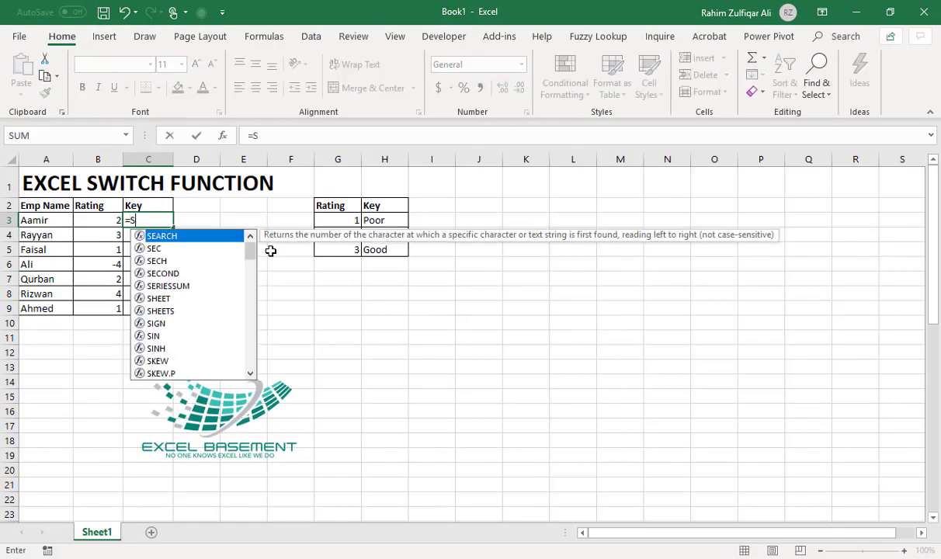
pyautogui.write('WITCH(')
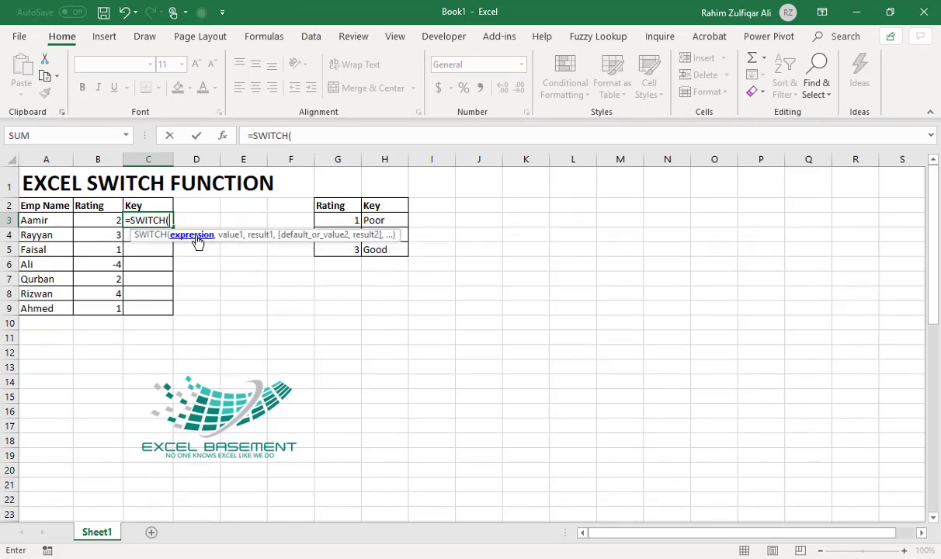
pyautogui.click(105, 218)
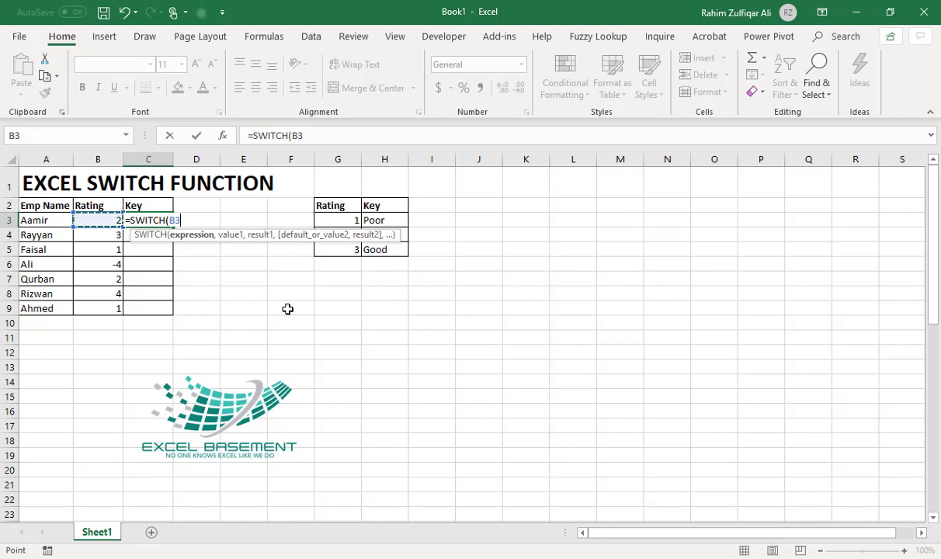
pyautogui.write(',')
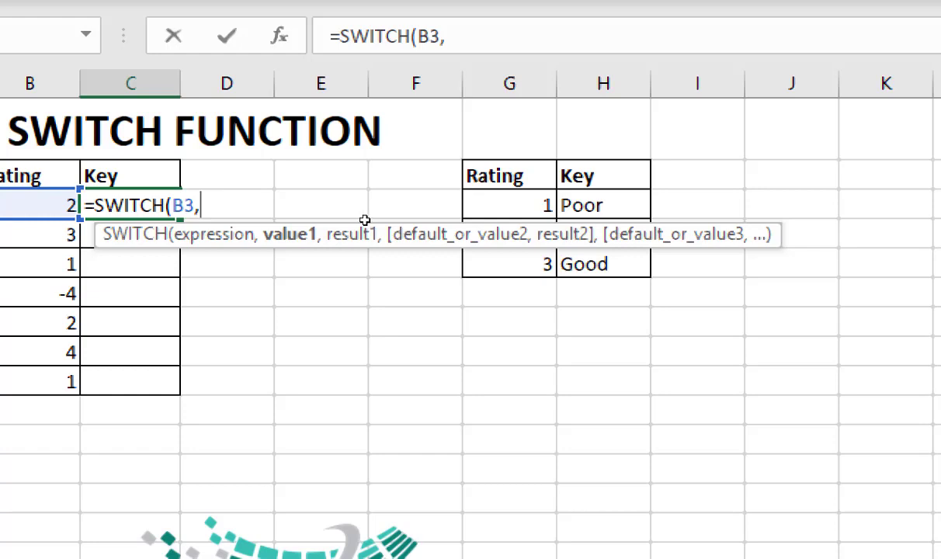
# Set the SWITCH formula's first value to the absolute reference $G$3.
pyautogui.press('Right')
pyautogui.press('Right')
pyautogui.press('Right')
pyautogui.press('Right')
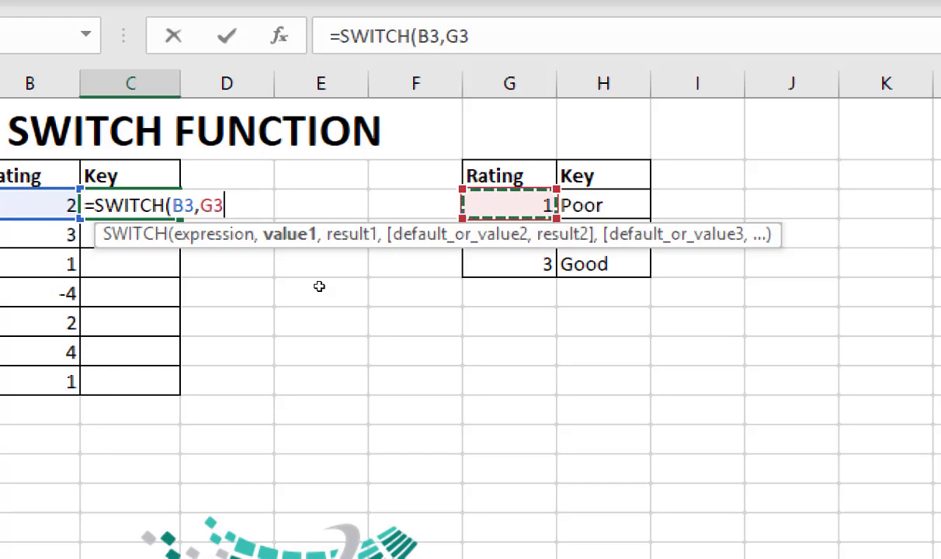
pyautogui.press('F4')
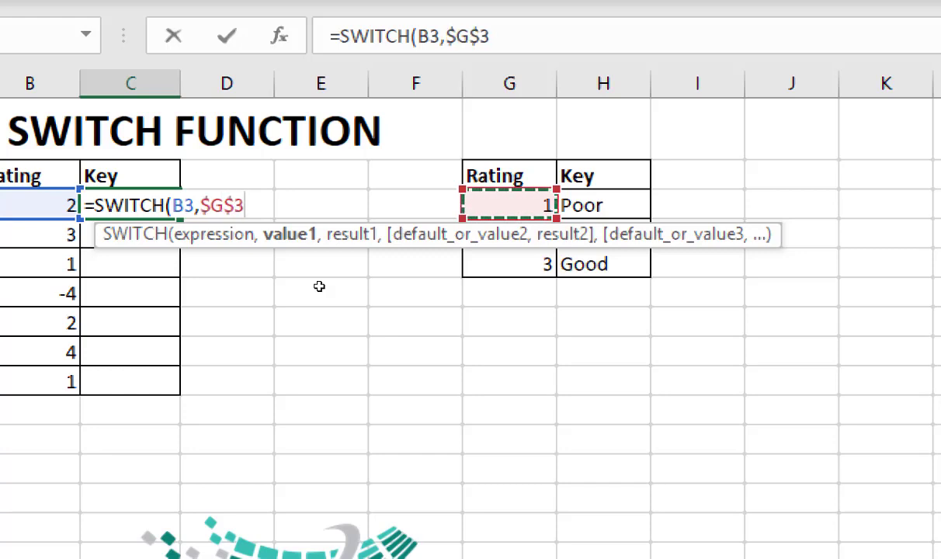
# Add the absolute reference $H$3 as the SWITCH formula's first result.
pyautogui.write(',')
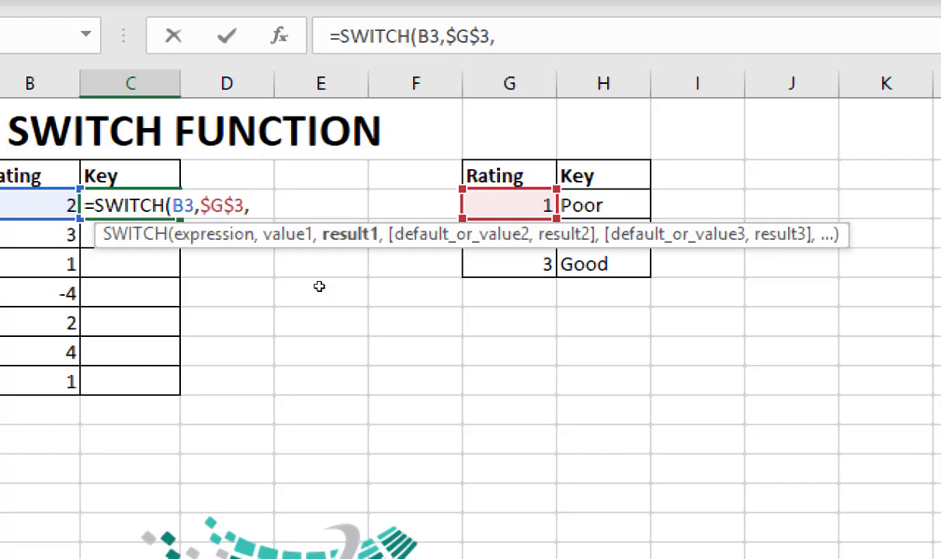
pyautogui.press('Right')
pyautogui.press('Right')
pyautogui.press('Right')
pyautogui.press('Right')
pyautogui.press('Right')
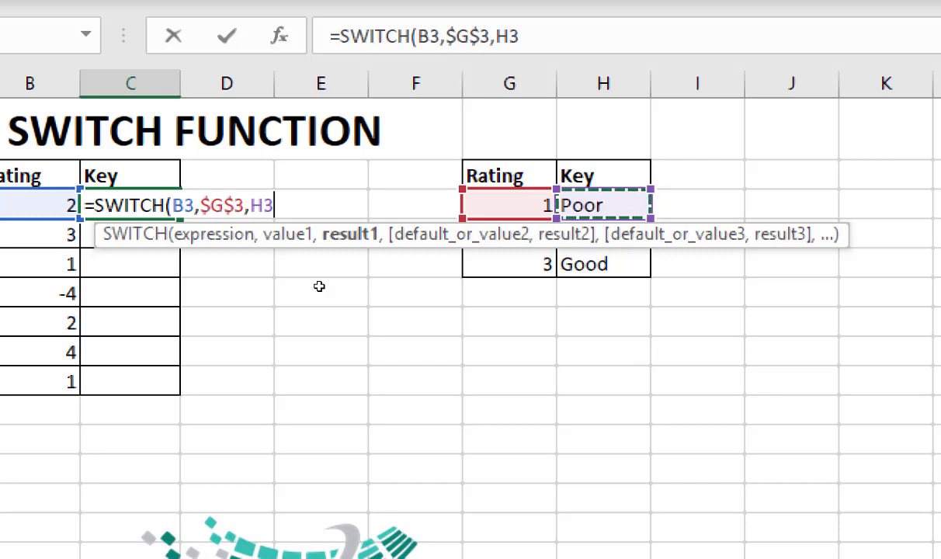
pyautogui.press('F4')
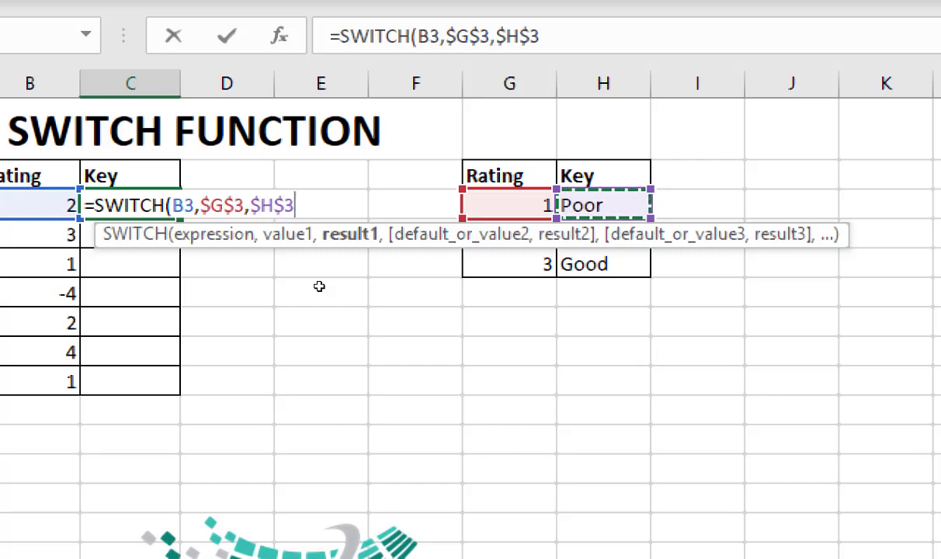
# Add the absolute reference $G$4 as the SWITCH formula's second value.
pyautogui.write(',')
pyautogui.press('Down')
pyautogui.press('Down')
pyautogui.press('Right')
pyautogui.press('Right')
pyautogui.press('Right')
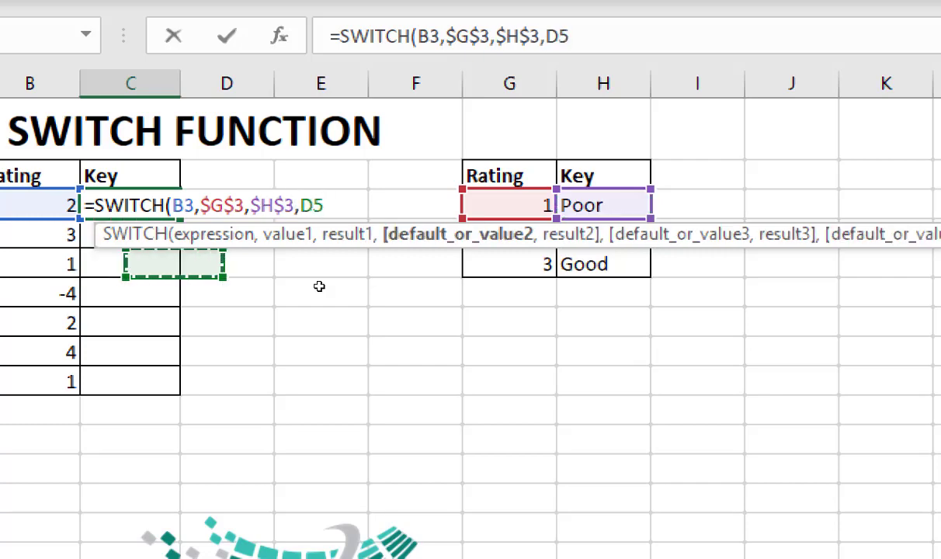
pyautogui.press('Right')
pyautogui.press('Up')
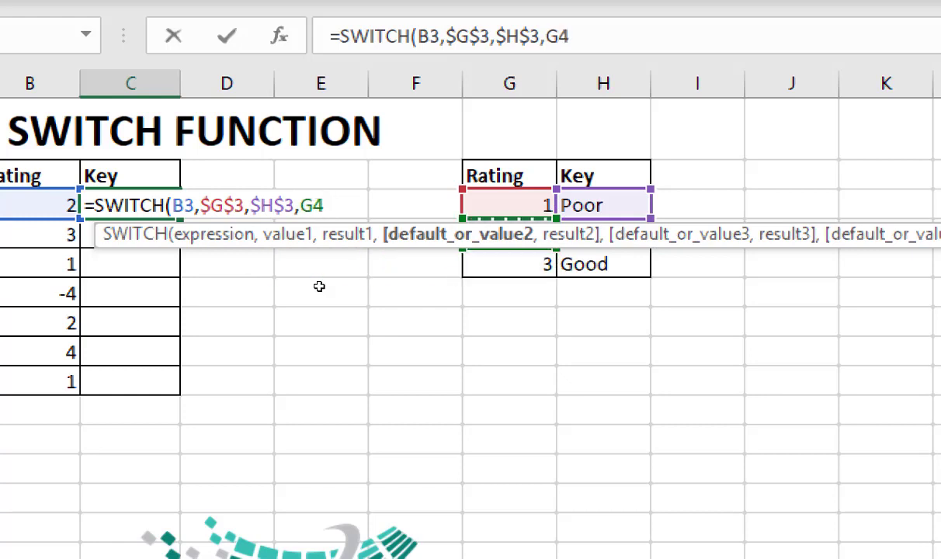
pyautogui.press('F4')
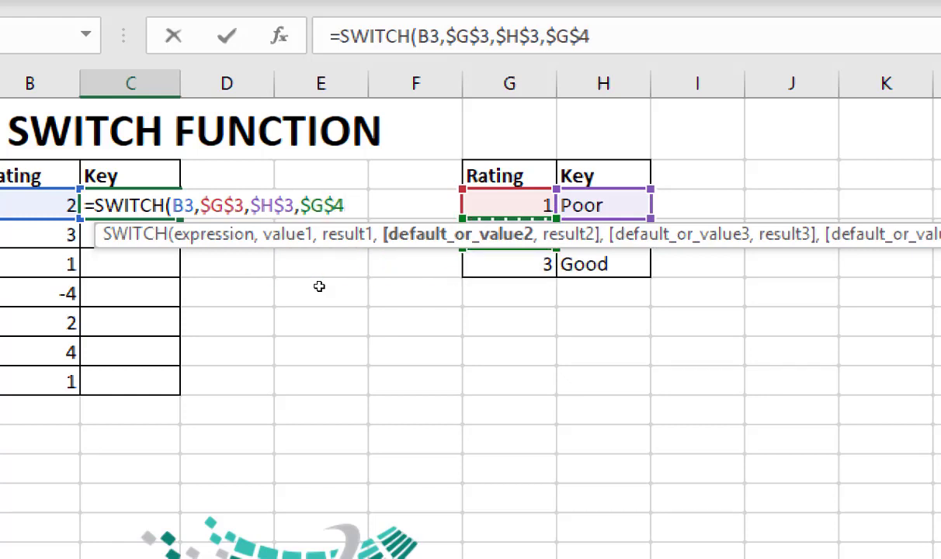
# Add the absolute reference $H$4 as the SWITCH formula's second result.
pyautogui.write(',')
pyautogui.press('Down')
pyautogui.press('Down')
pyautogui.press('Down')
pyautogui.press('Right')
pyautogui.press('Right')
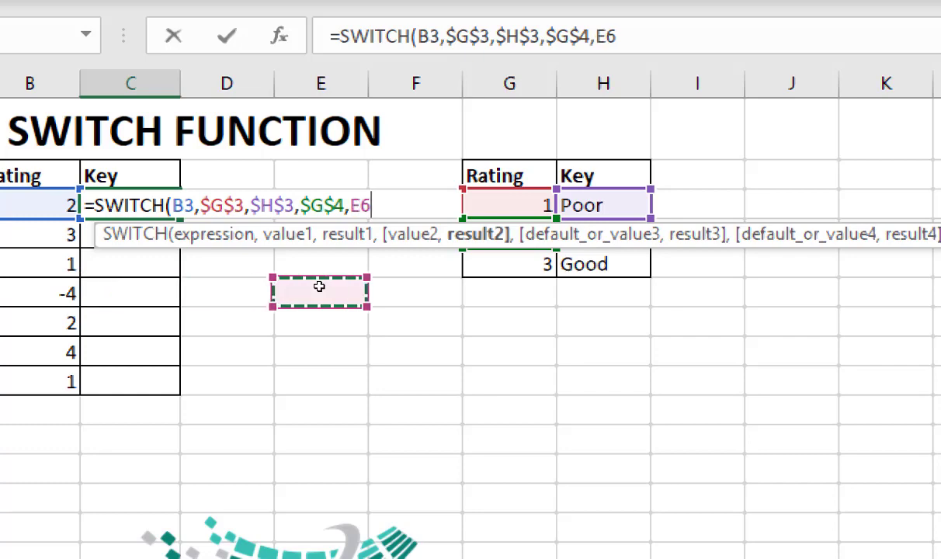
pyautogui.press('Right')
pyautogui.press('Right')
pyautogui.press('Right')
pyautogui.press('Up')
pyautogui.press('Up')
pyautogui.press('F4')
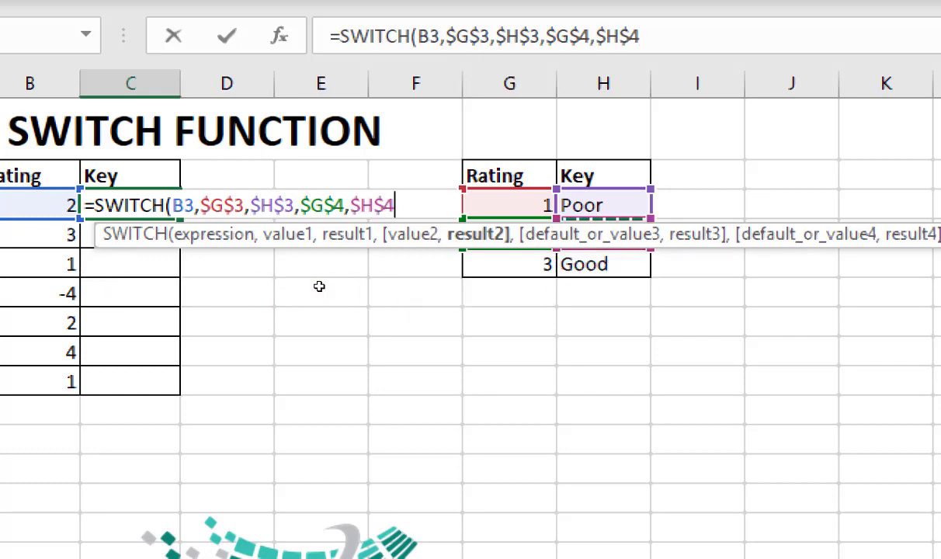
# Add the absolute reference $G$5 as the SWITCH formula's third value.
pyautogui.write(',')
pyautogui.press('Down')
pyautogui.press('Down')
pyautogui.press('Down')
pyautogui.press('Right')
pyautogui.press('Right')
pyautogui.press('Right')
pyautogui.press('Right')
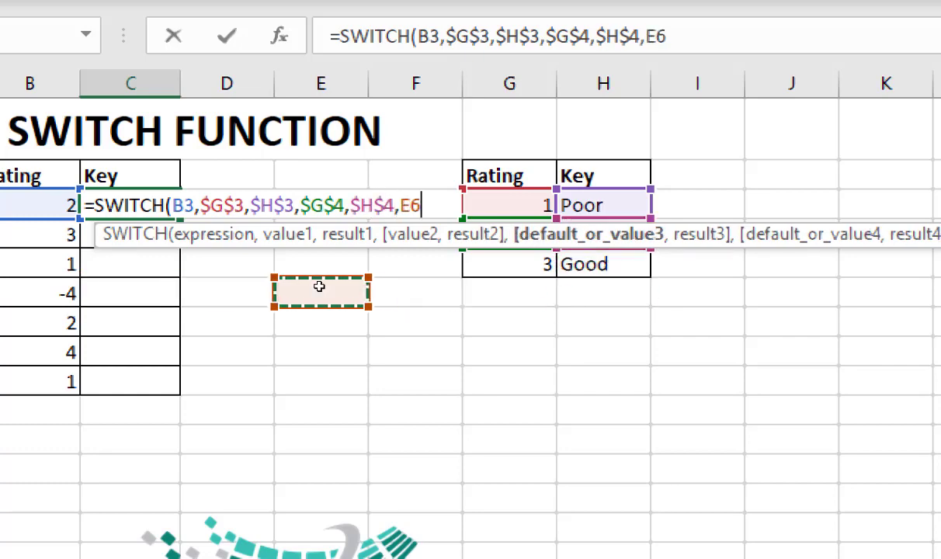
pyautogui.press('Up')
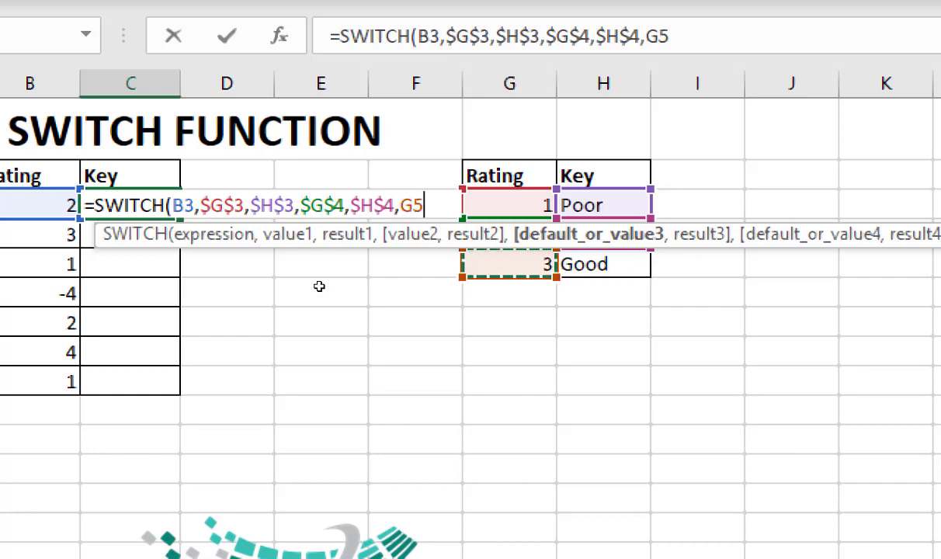
pyautogui.press('F4')
# Add the absolute reference $H$5 as the third result, then close and enter the SWITCH formula in C3.
pyautogui.write(',')
pyautogui.press('Down')
pyautogui.press('Down')
pyautogui.press('Right')
pyautogui.press('Right')
pyautogui.press('Right')
pyautogui.press('Right')
pyautogui.press('Right')
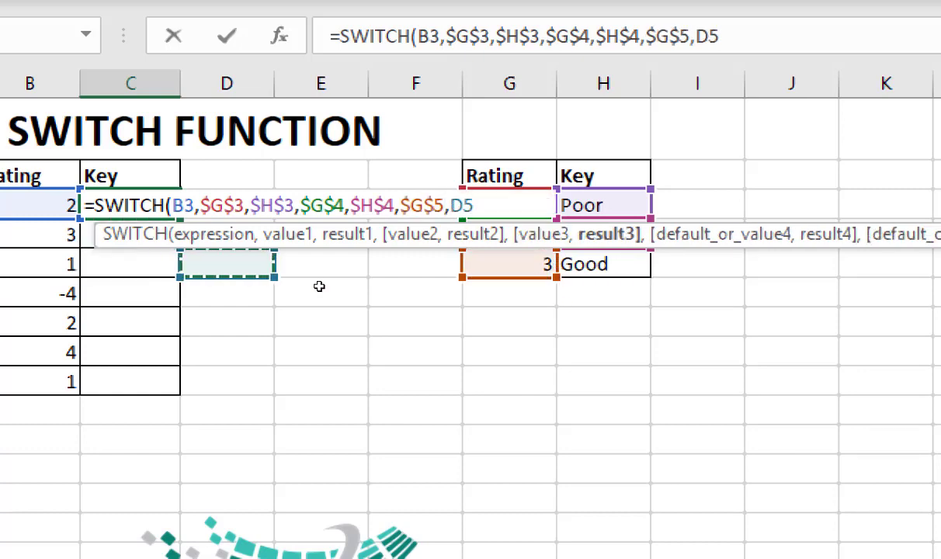
pyautogui.press('F4')
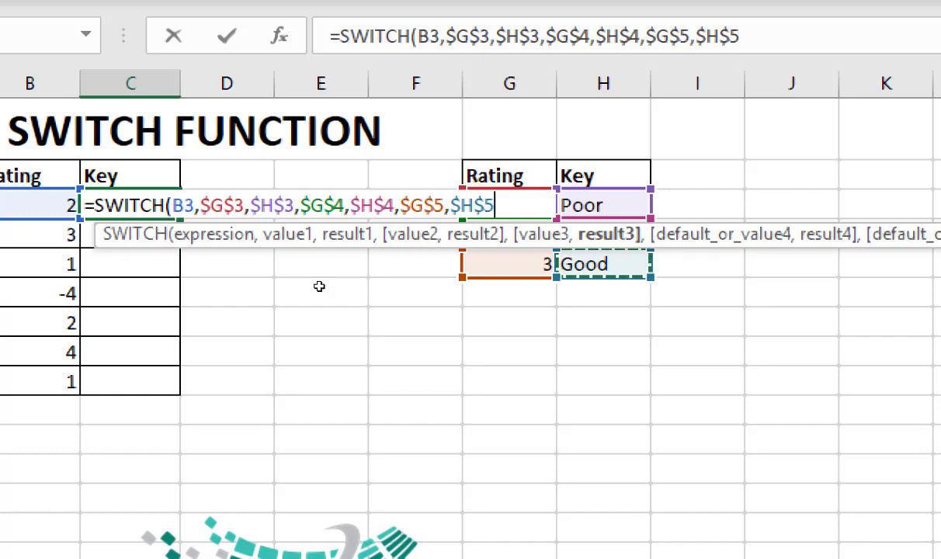
pyautogui.write(')')
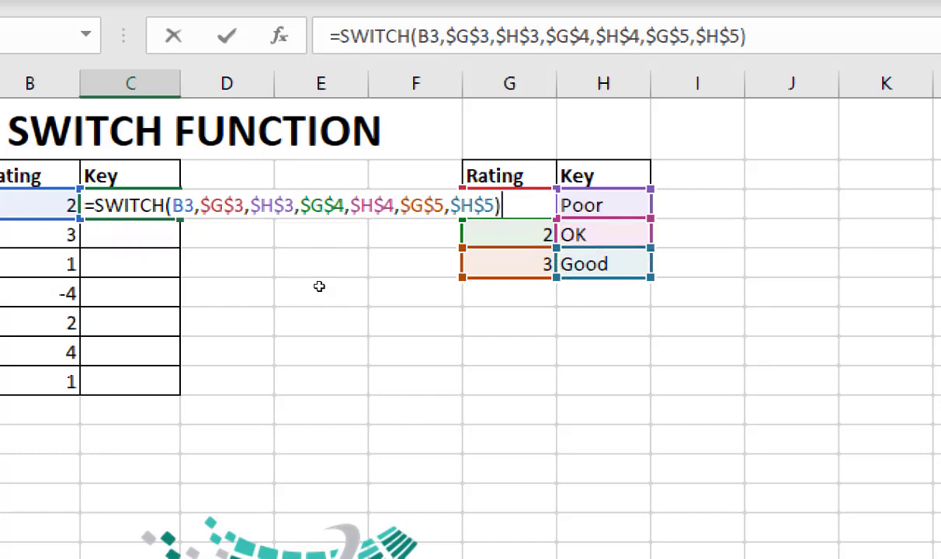
pyautogui.press('Return')
pyautogui.press('Up')
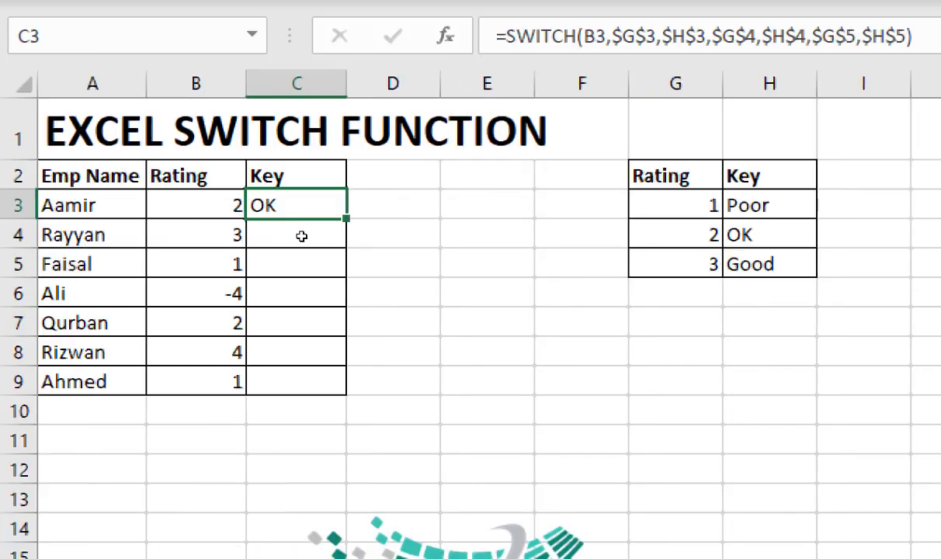
# Add "??" as the default result at the end of the SWITCH formula in C3.
pyautogui.press('F2')
pyautogui.press('Left')
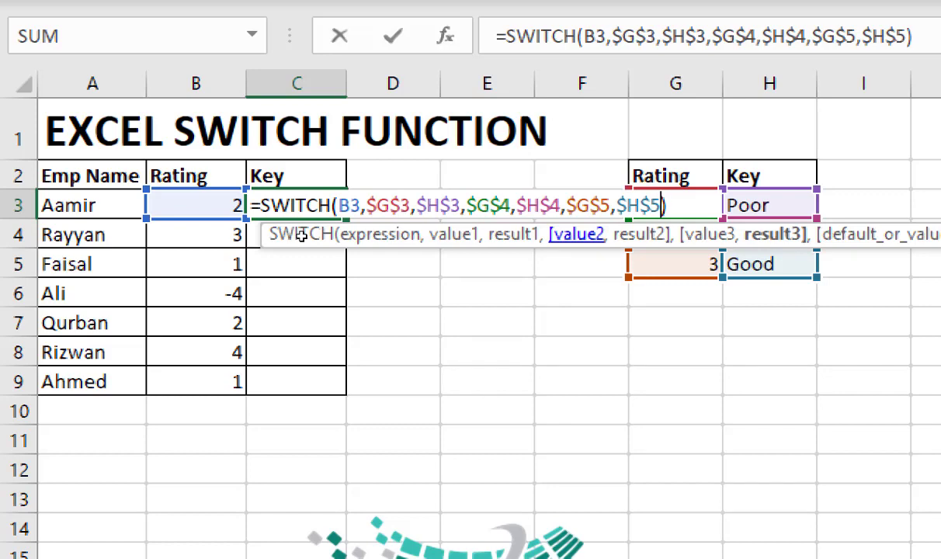
pyautogui.write(',')
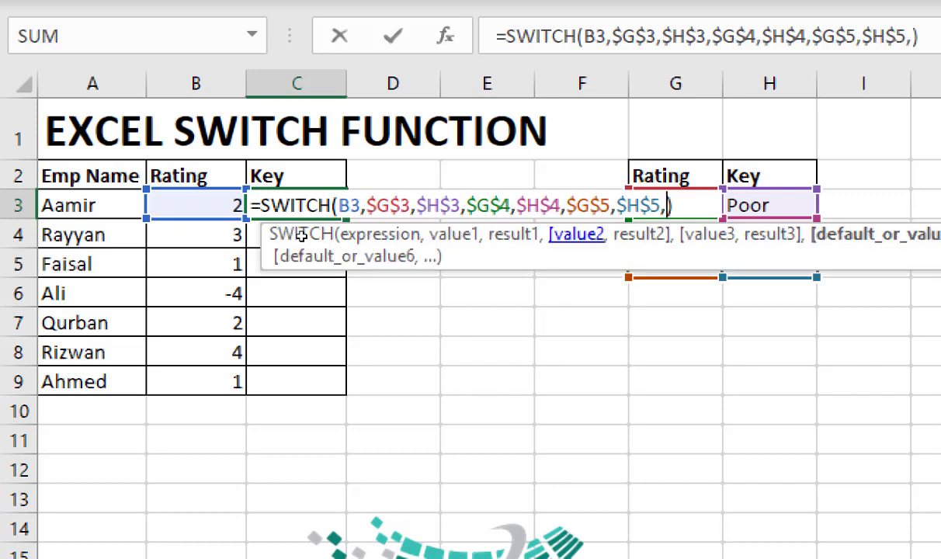
pyautogui.write('"??"')
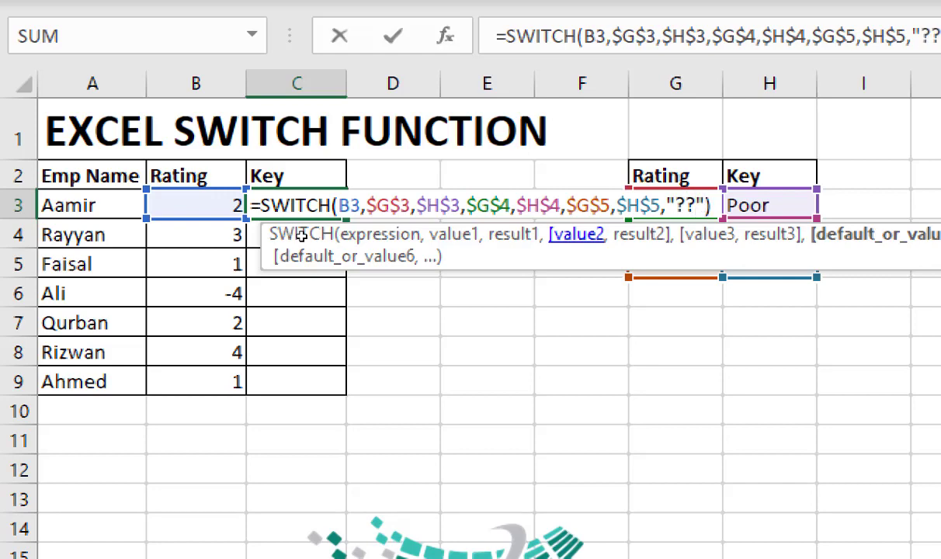
pyautogui.press('Return')
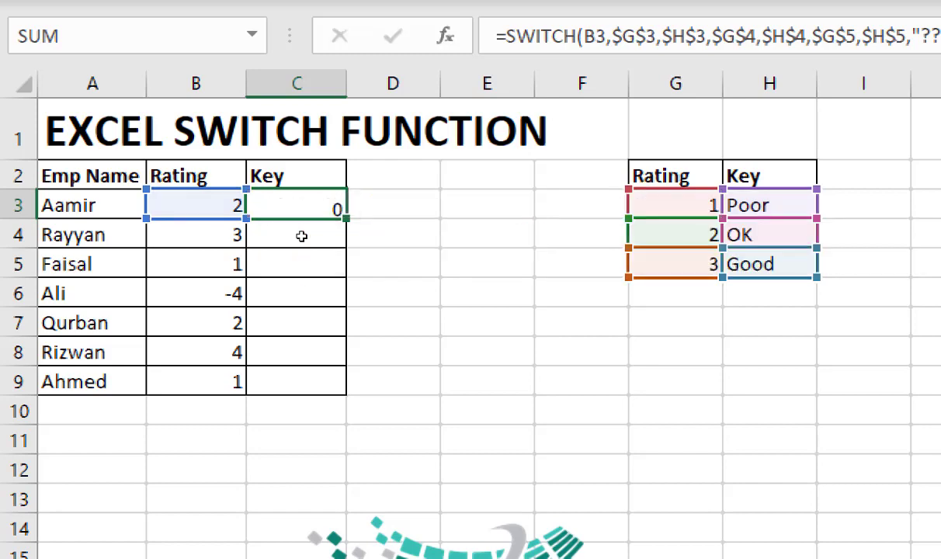
# Fill the SWITCH formula from C3 down through C9.
pyautogui.press('Up')
pyautogui.hotkey('shift', 'Down')
pyautogui.hotkey('shift', 'Down')
pyautogui.hotkey('shift', 'Down')
pyautogui.hotkey('shift', 'Down')
pyautogui.hotkey('shift', 'Down')
pyautogui.hotkey('shift', 'Down')
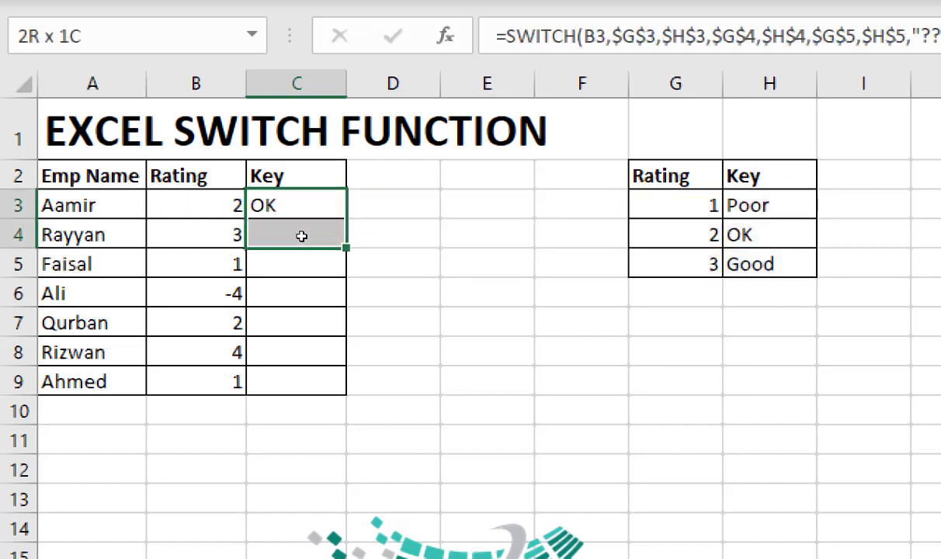
pyautogui.hotkey('ctrl', 'd')
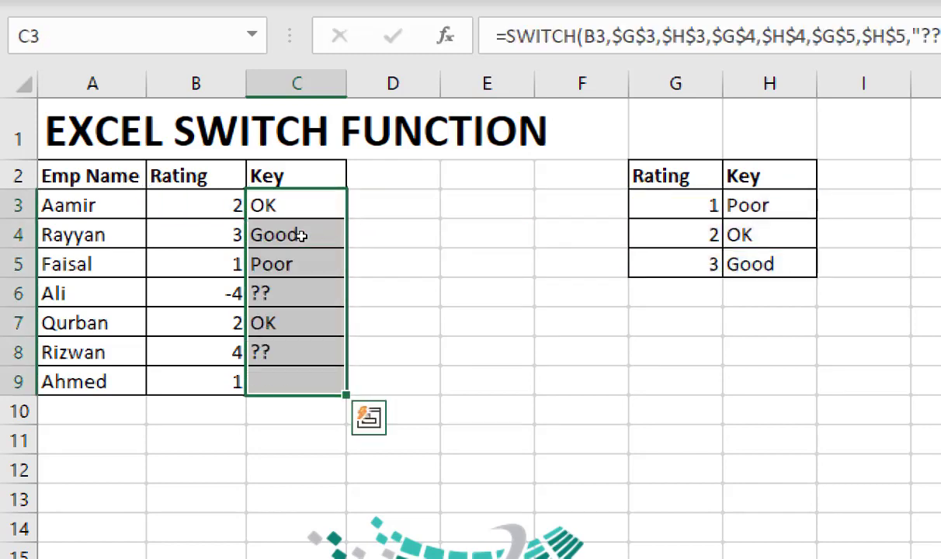
# Check the keys returned in rows 6 and 8, whose ratings are not in the lookup table.
pyautogui.press('Left')
pyautogui.press('Down')
pyautogui.press('Down')
pyautogui.press('Down')
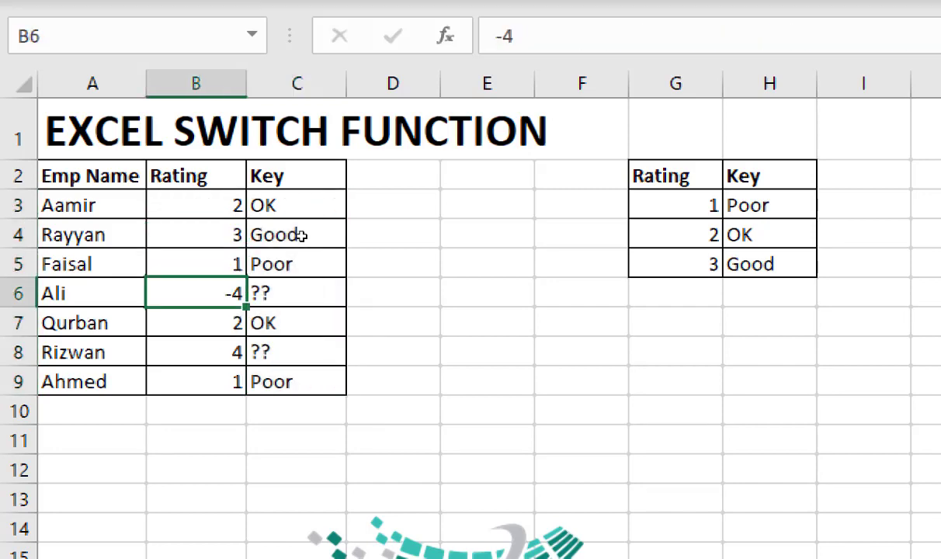
pyautogui.press('Right')
pyautogui.press('Down')
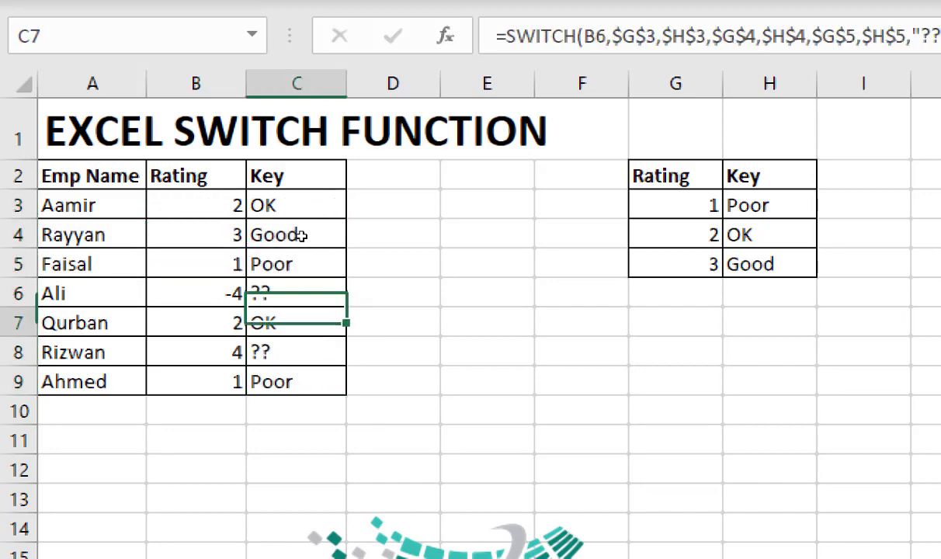
pyautogui.press('Down')
pyautogui.press('Left')
pyautogui.press('Right')
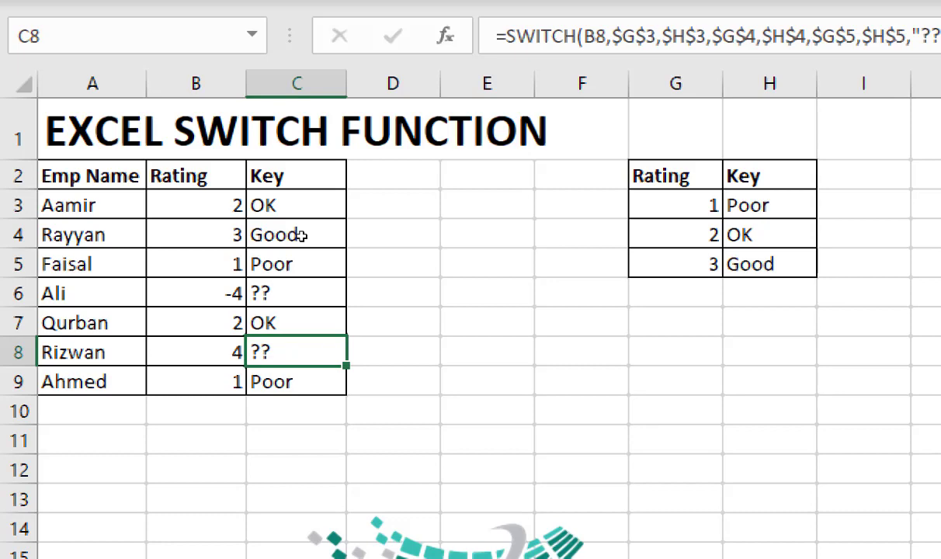
# Go back to cell C3 and review its SWITCH formula without changing it.
pyautogui.press('Up')
pyautogui.press('Up')
pyautogui.press('Up')
pyautogui.press('Up')
pyautogui.press('Up')
pyautogui.press('Up')
pyautogui.press('Down')
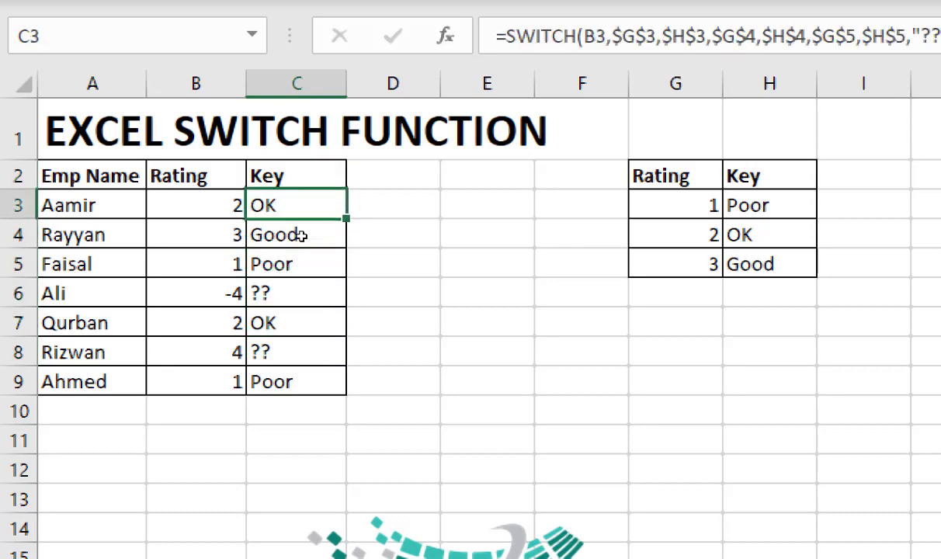
pyautogui.press('F2')
pyautogui.press('Escape')
# Start a VLOOKUP formula in cell D3 with B3 as the lookup value.
pyautogui.press('Right')
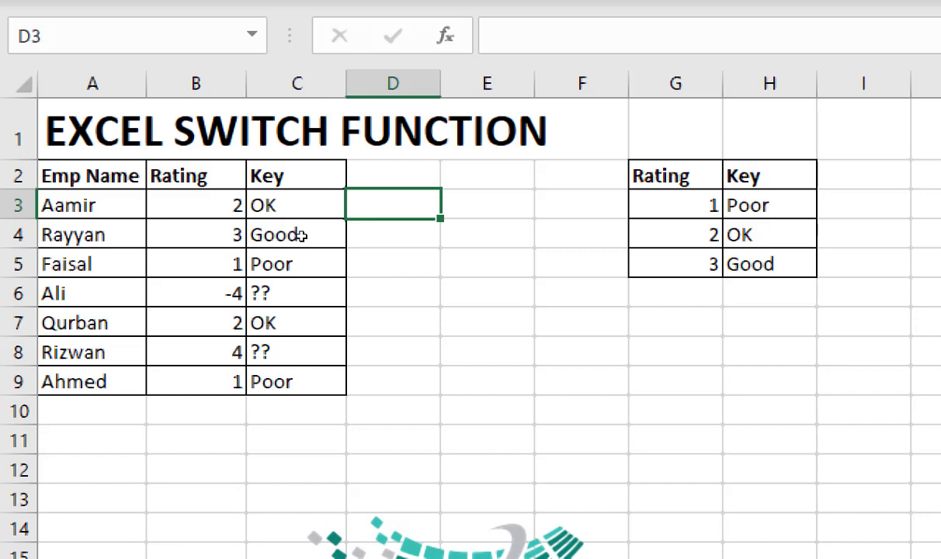
pyautogui.write('=VL')
pyautogui.press('Tab')
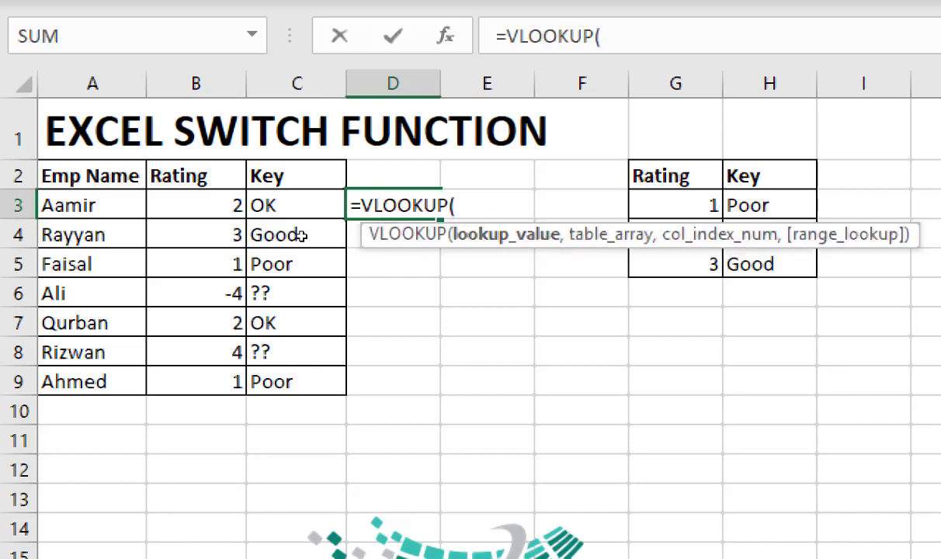
pyautogui.press('Left')
pyautogui.press('Left')
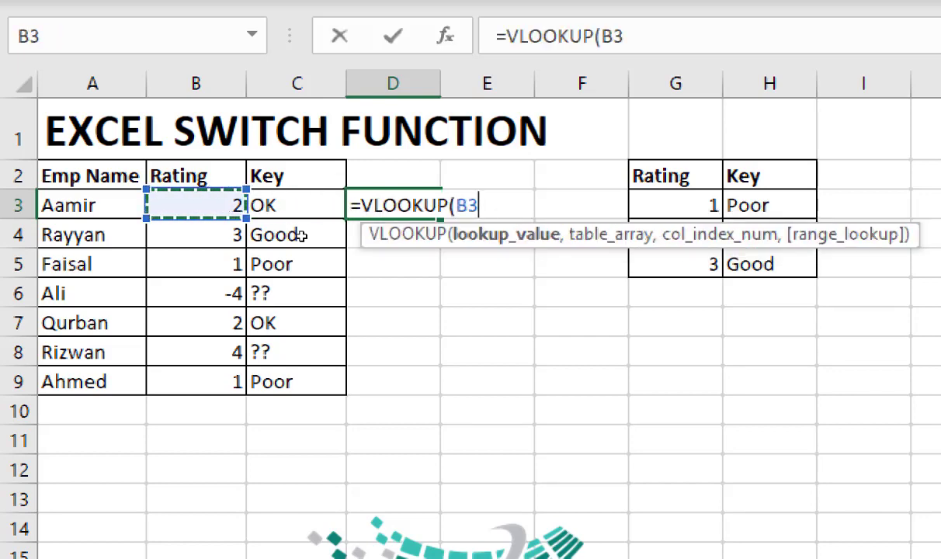
# Set the VLOOKUP table array in D3 to the rating table G2:H5, locked as the absolute reference $G$2:$H$5.
pyautogui.write(',')
pyautogui.press('Right')
pyautogui.press('Right')
pyautogui.press('Right')
pyautogui.press('Up')
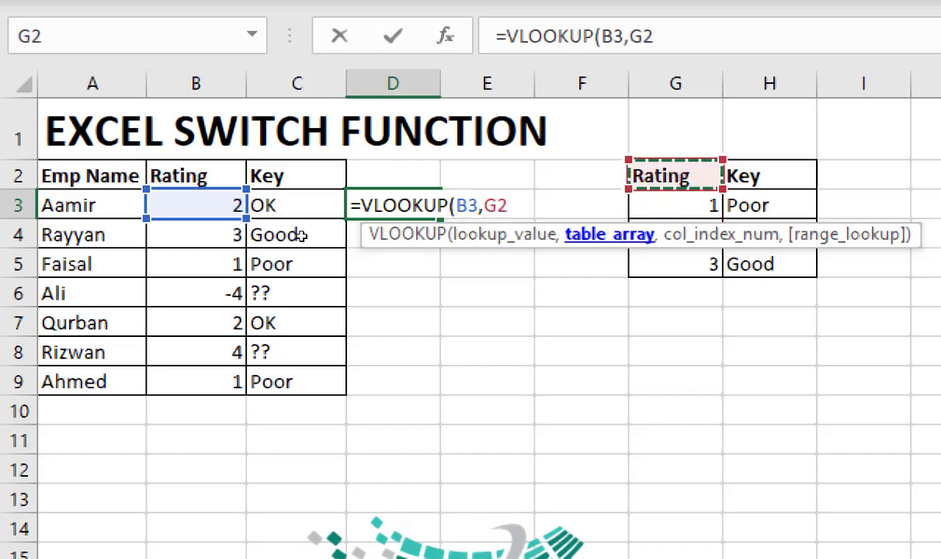
pyautogui.hotkey('shift', 'Right')
pyautogui.hotkey('shift', 'Down')
pyautogui.hotkey('shift', 'Down')
pyautogui.hotkey('shift', 'Down')
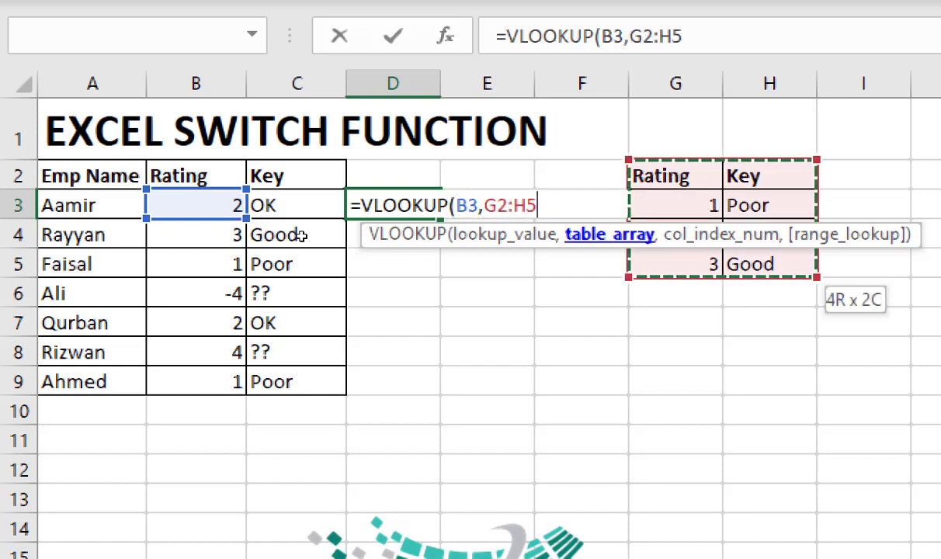
pyautogui.press('F4')
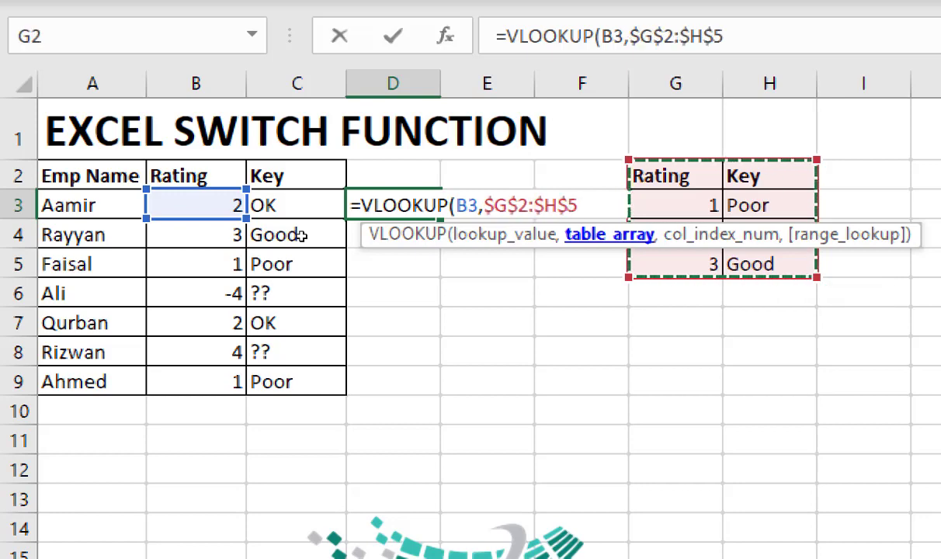
# Complete the VLOOKUP in D3 with column index 2 and TRUE for an approximate match, and enter the formula.
pyautogui.write(',')
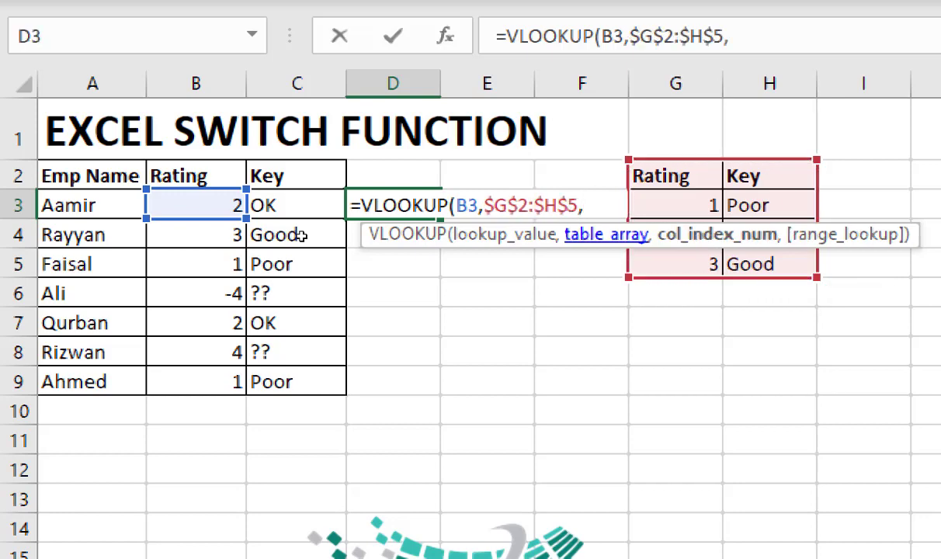
pyautogui.write('2,')
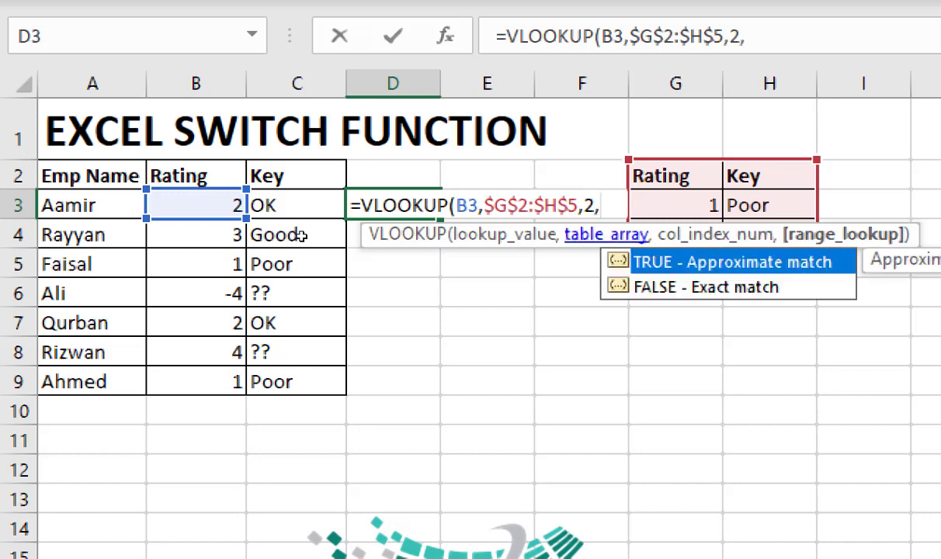
pyautogui.write('TRUE)')
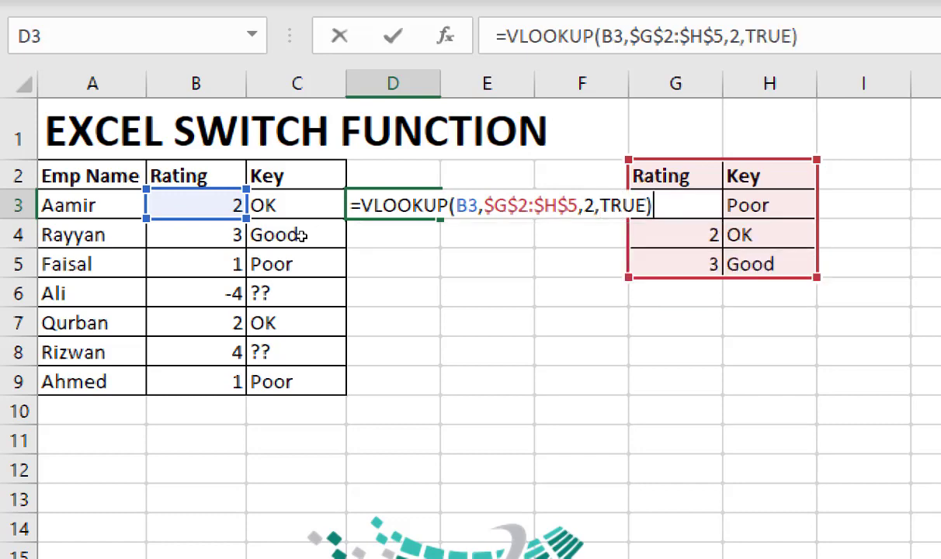
pyautogui.press('Return')
# Fill the VLOOKUP formula from D3 down through D9.
pyautogui.press('Up')
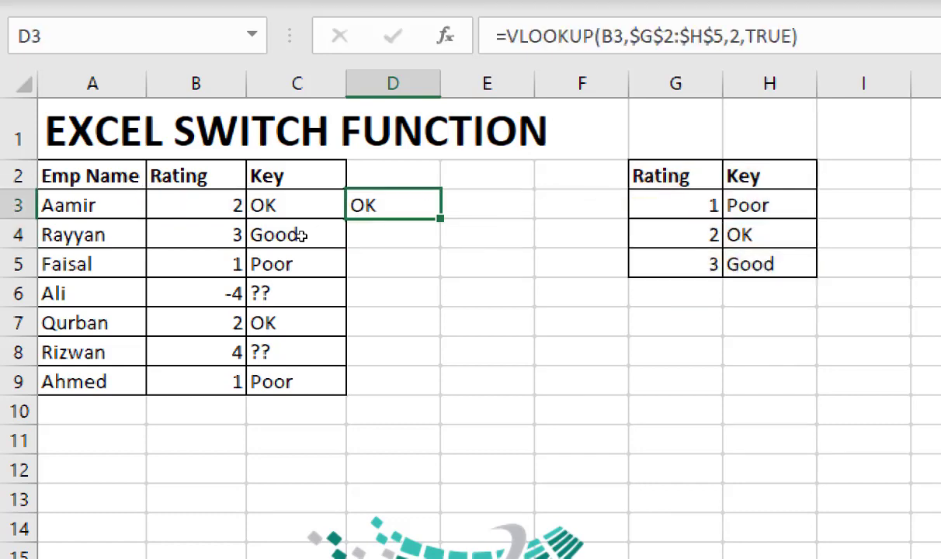
pyautogui.hotkey('shift', 'Down')
pyautogui.hotkey('shift', 'Down')
pyautogui.hotkey('shift', 'Down')
pyautogui.hotkey('shift', 'Down')
pyautogui.hotkey('shift', 'Down')
pyautogui.hotkey('shift', 'Down')
pyautogui.hotkey('shift', 'Down')
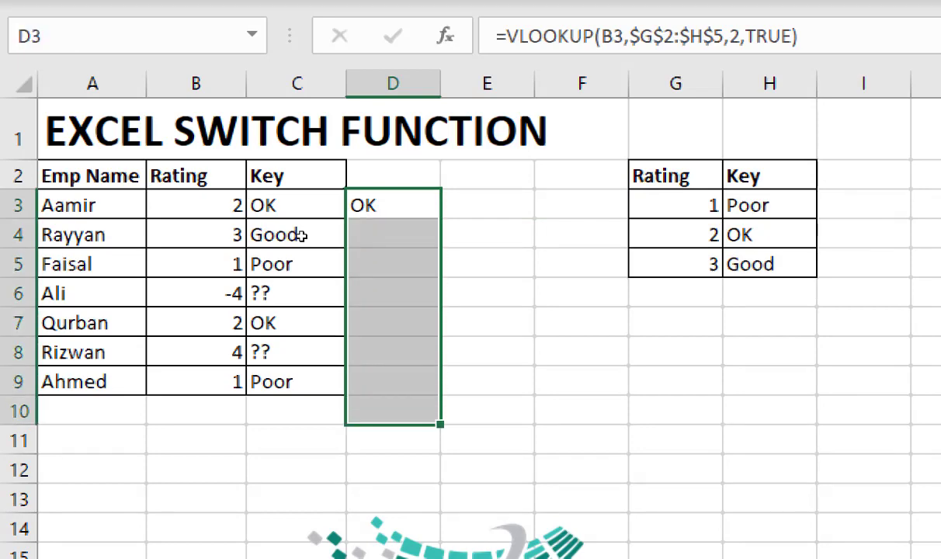
pyautogui.hotkey('shift', 'Up')
pyautogui.hotkey('ctrl', 'd')
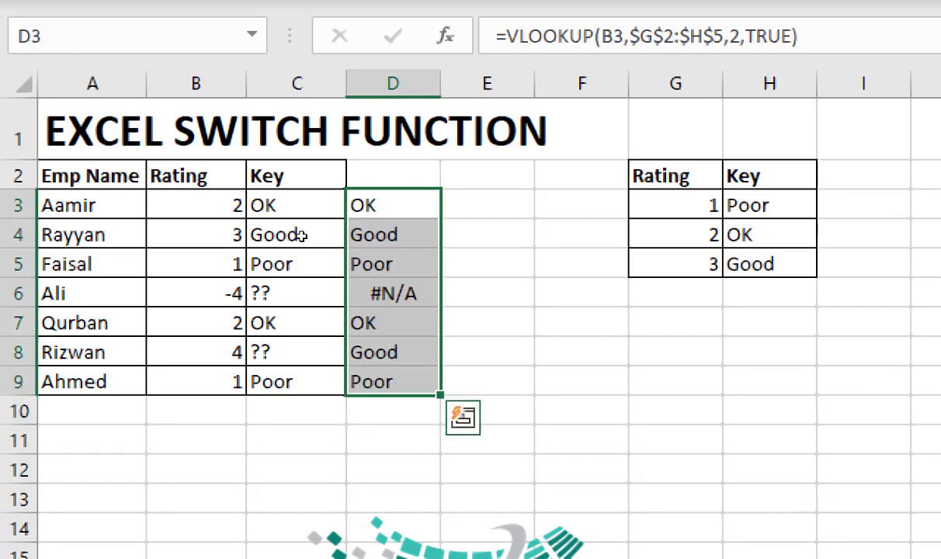
# Compare the VLOOKUP result in D6 with the rating and SWITCH key in the same row.
pyautogui.press('Left')
pyautogui.press('Right')
pyautogui.press('Down')
pyautogui.press('Down')
pyautogui.press('Down')
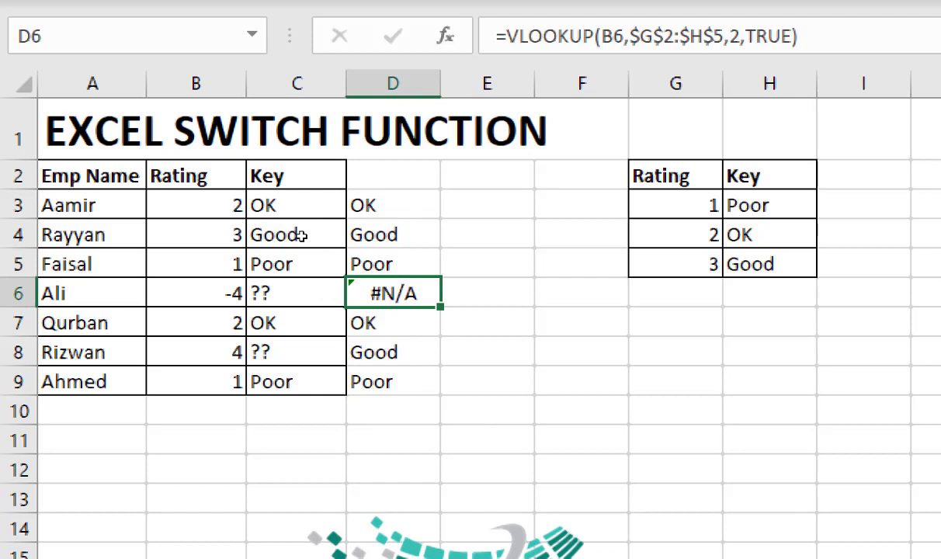
pyautogui.press('Left')
pyautogui.press('Left')
pyautogui.press('Right')
pyautogui.press('Right')
pyautogui.press('Right')
pyautogui.press('Left')
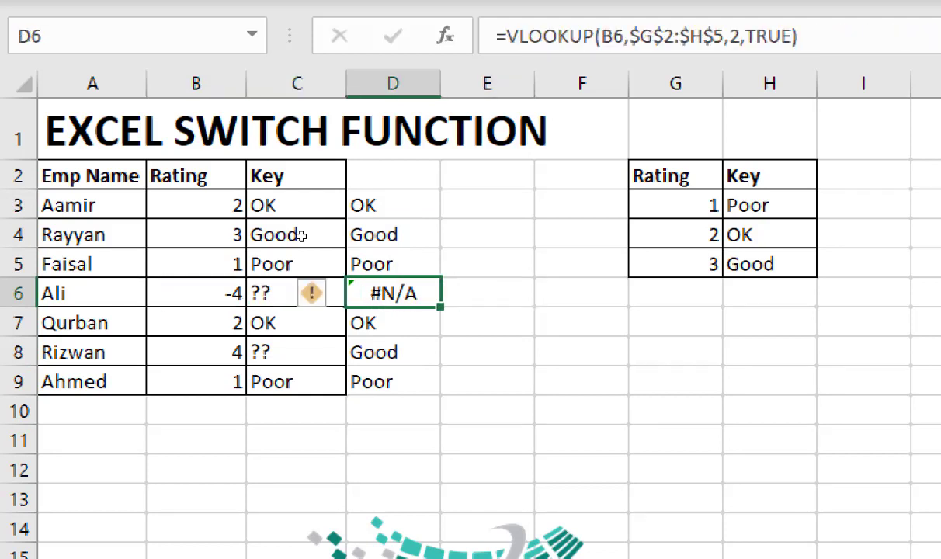
# Compare the VLOOKUP result in D8 with the rating in B8 and the SWITCH result in C8.
pyautogui.press('Down')
pyautogui.press('Down')
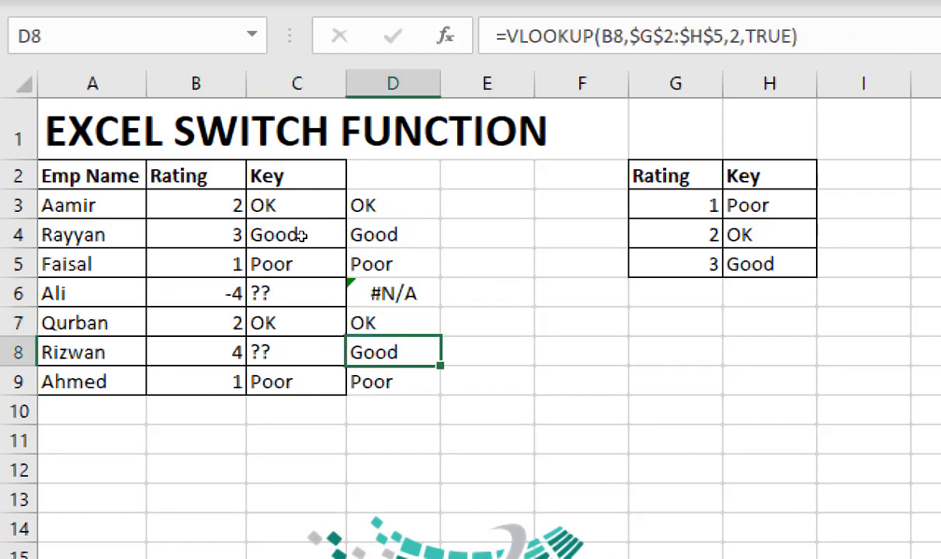
pyautogui.press('Left')
pyautogui.press('Left')
pyautogui.press('Left')
pyautogui.press('Right')
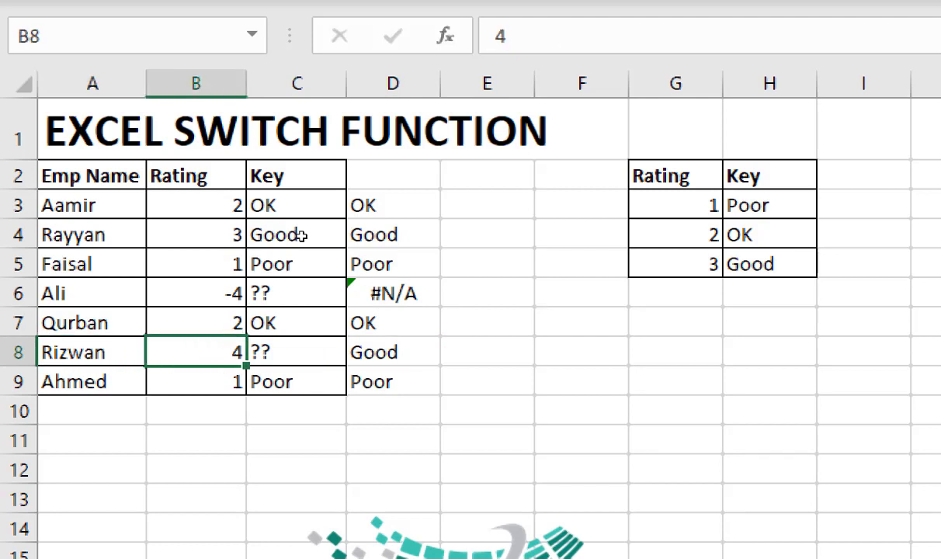
pyautogui.press('Right')
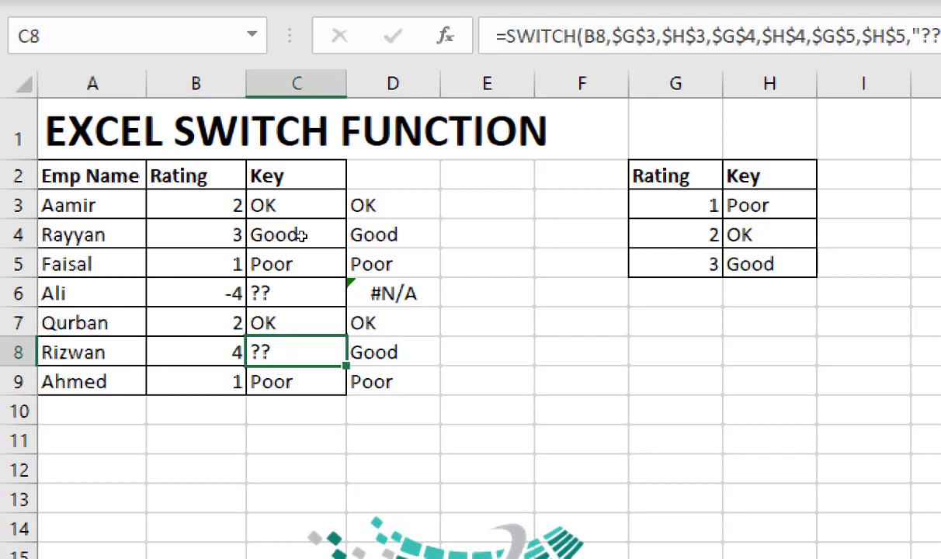
pyautogui.press('Right')
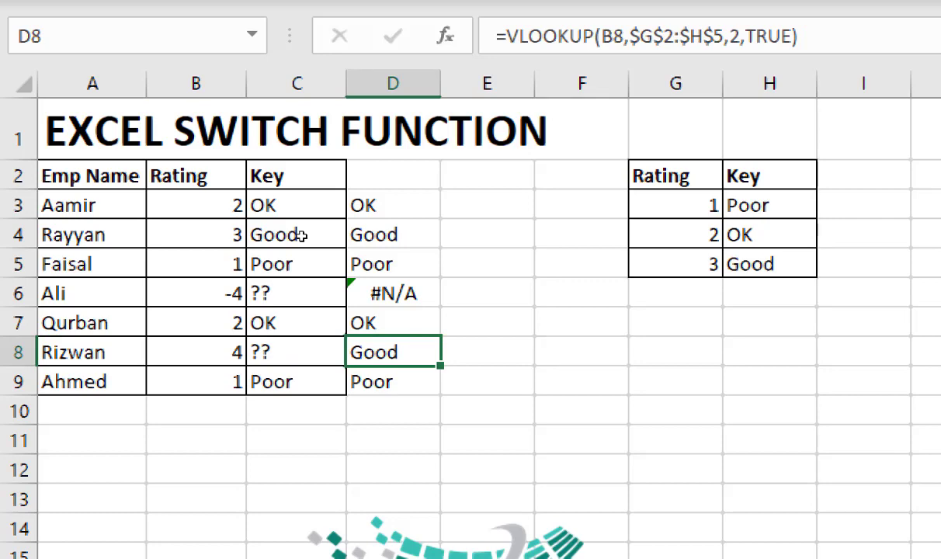
# Check which cells the VLOOKUP in D8 references and examine the last row of the rating table, G5:H5.
pyautogui.press('F2')
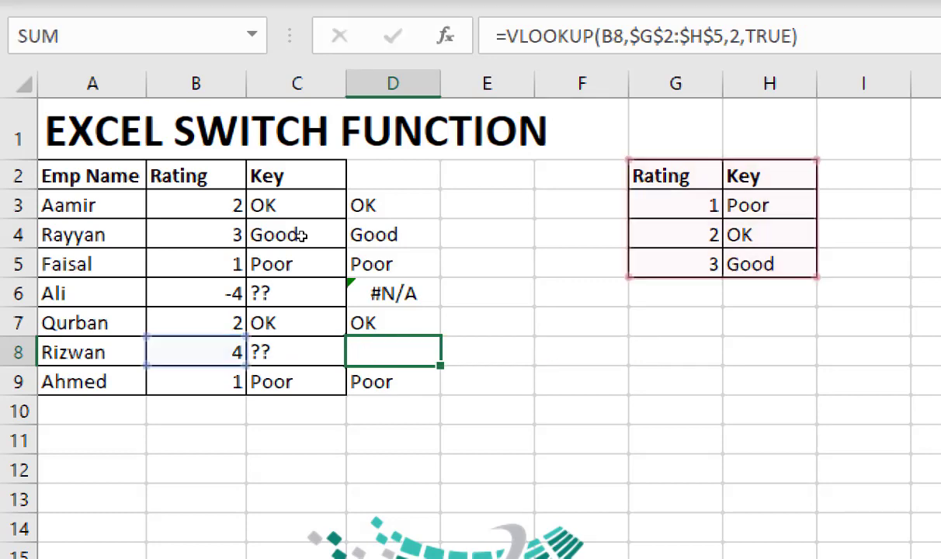
pyautogui.press('Escape')
pyautogui.press('Right')
pyautogui.press('Right')
pyautogui.press('Right')
pyautogui.press('Up')
pyautogui.press('Up')
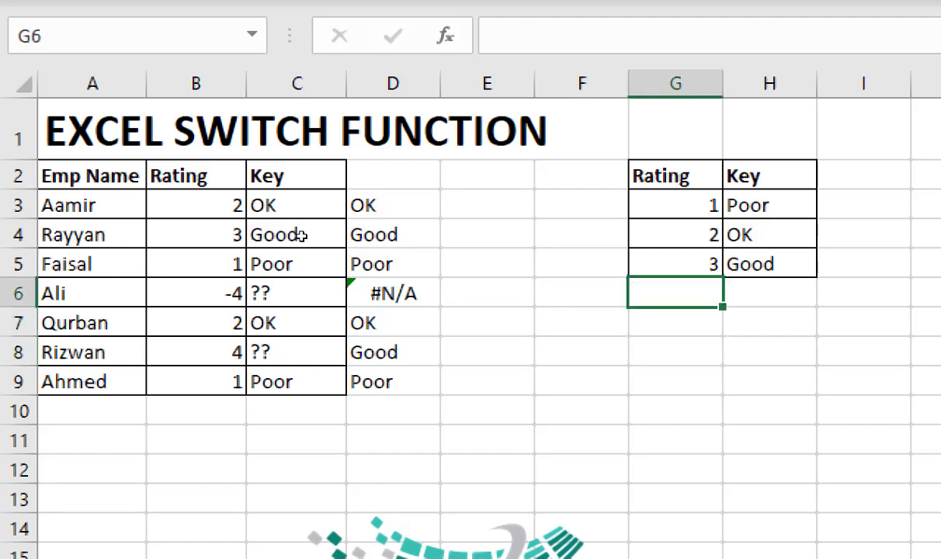
pyautogui.press('Right')
pyautogui.press('Up')
pyautogui.press('Left')
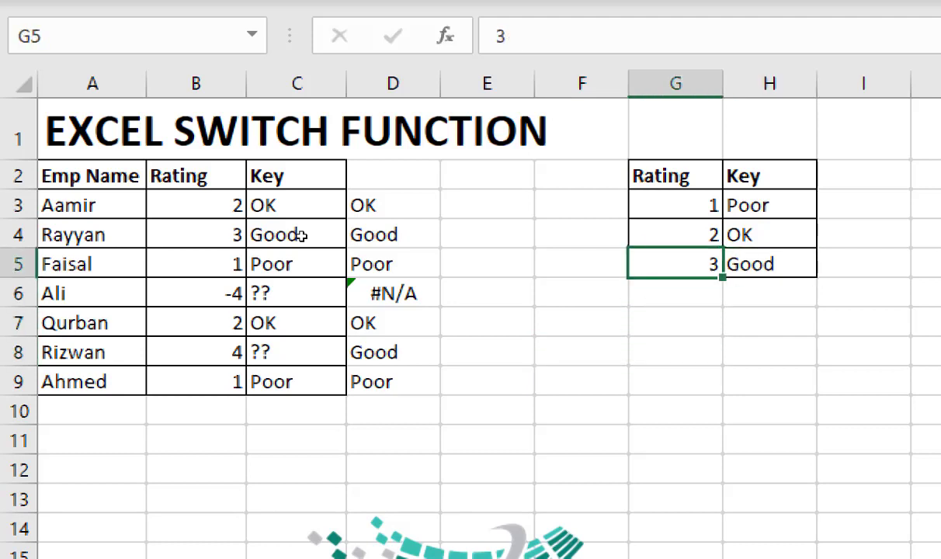
# Go back to D8 and review the arguments of its VLOOKUP formula without changing it.
pyautogui.press('Left')
pyautogui.press('Left')
pyautogui.press('Left')
pyautogui.press('Down')
pyautogui.press('Down')
pyautogui.press('Down')
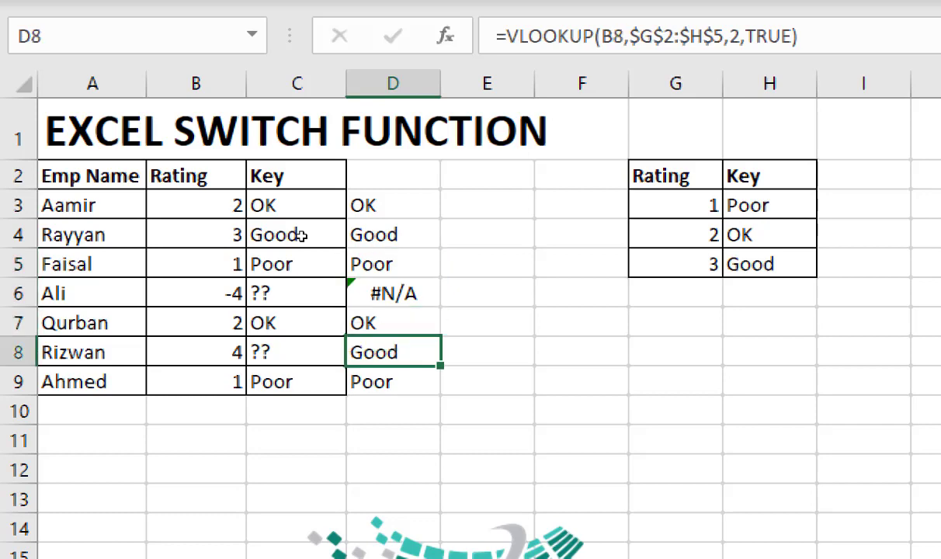
pyautogui.press('F2')
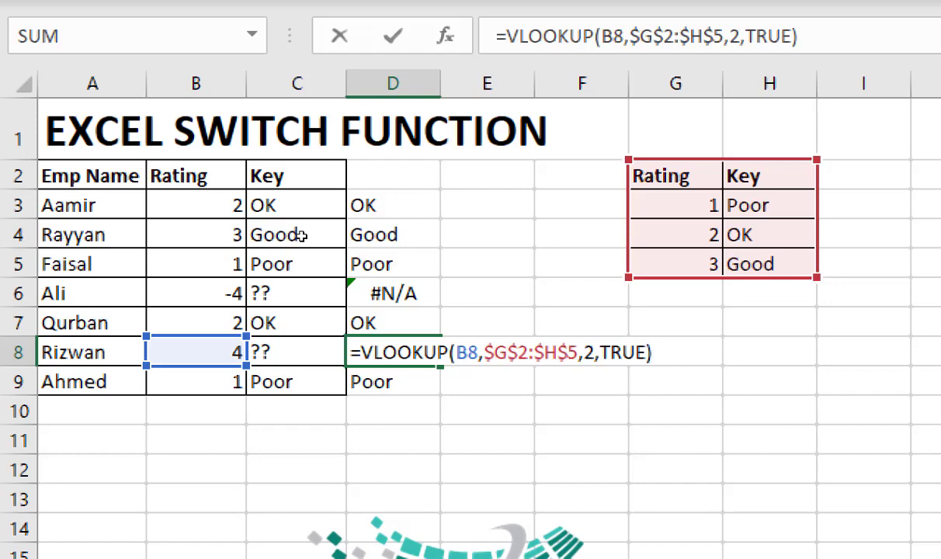
pyautogui.press('Escape')
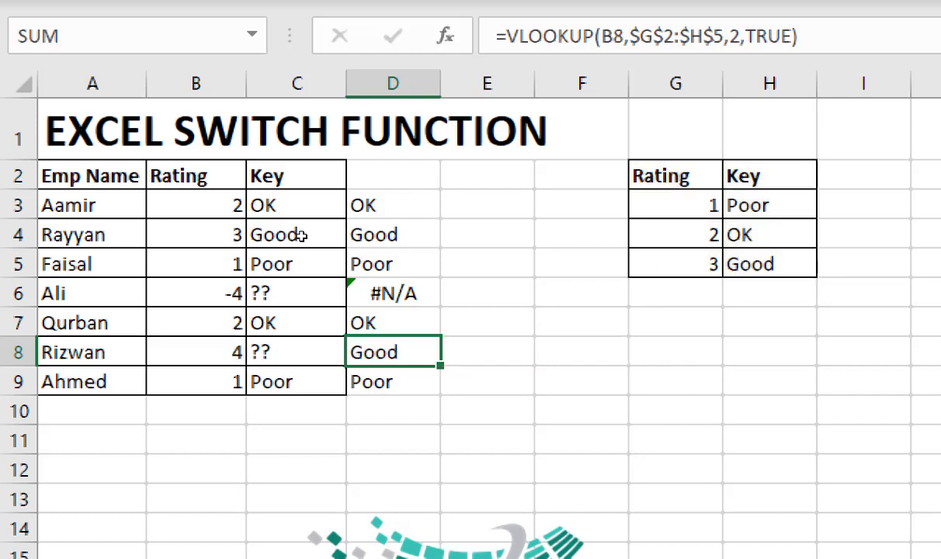
# Check the rating in B8 against the SWITCH formula in C8.
pyautogui.press('Down')
pyautogui.press('Up')
pyautogui.press('Left')
pyautogui.press('Left')
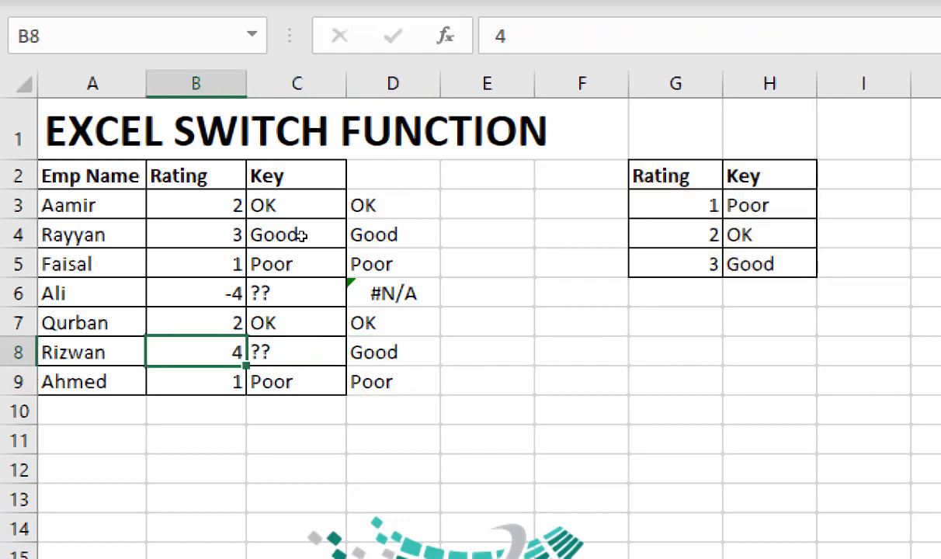
pyautogui.press('Right')
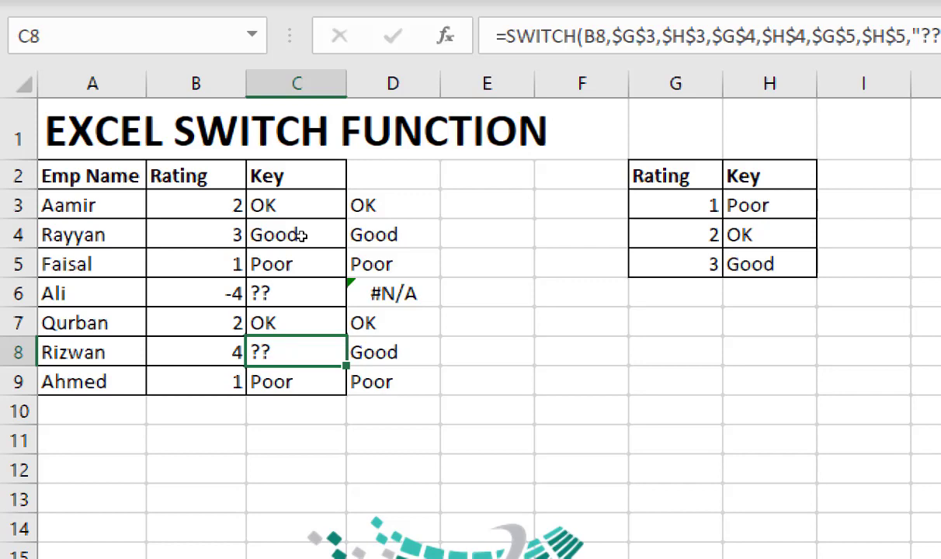
pyautogui.press('Left')
pyautogui.press('Right')
pyautogui.press('Left')
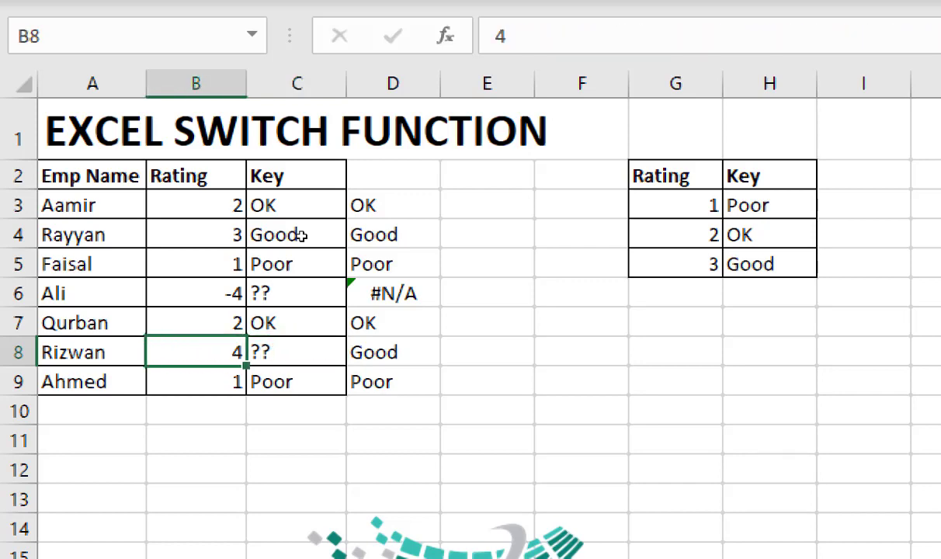
# Select the whole rating and key lookup table, G2:H5, to check which ratings it covers.
pyautogui.hotkey('ctrl', 'Up')
pyautogui.hotkey('ctrl', 'Right')
pyautogui.hotkey('ctrl', 'Right')
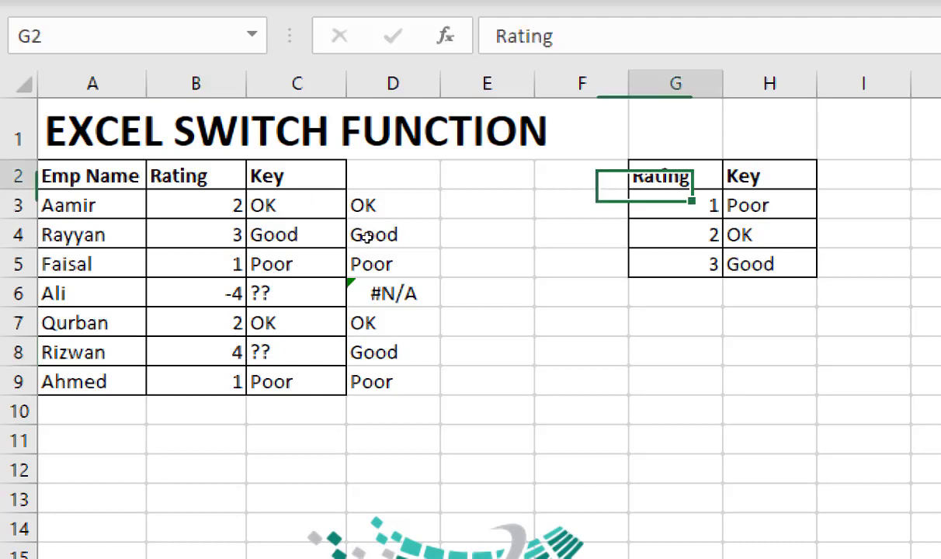
pyautogui.hotkey('ctrl', 'shift', 'Right')
pyautogui.hotkey('ctrl', 'shift', 'Down')
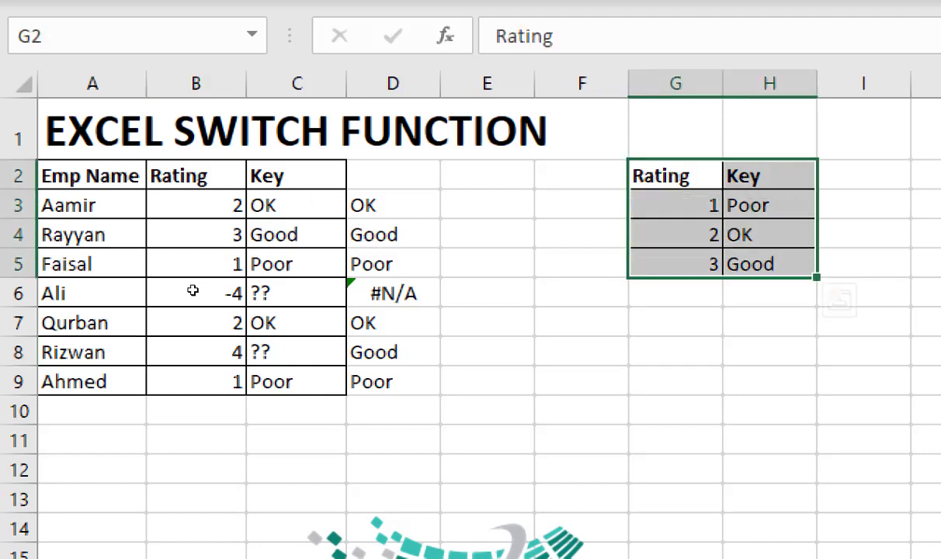
# Inspect the SWITCH formula in C8 and the VLOOKUP formula in D8, leaving both unchanged.
pyautogui.click(393, 352)
pyautogui.press('Left')
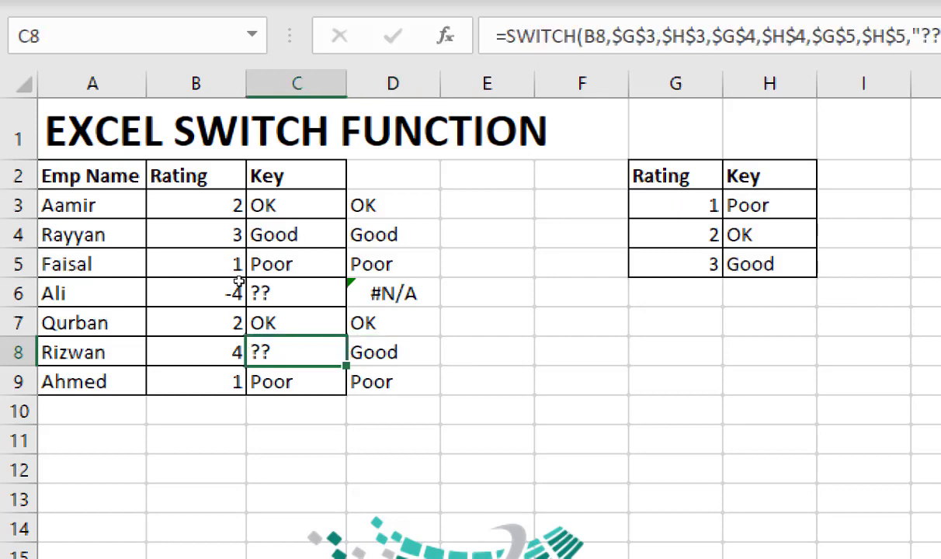
pyautogui.press('F2')
pyautogui.press('Escape')
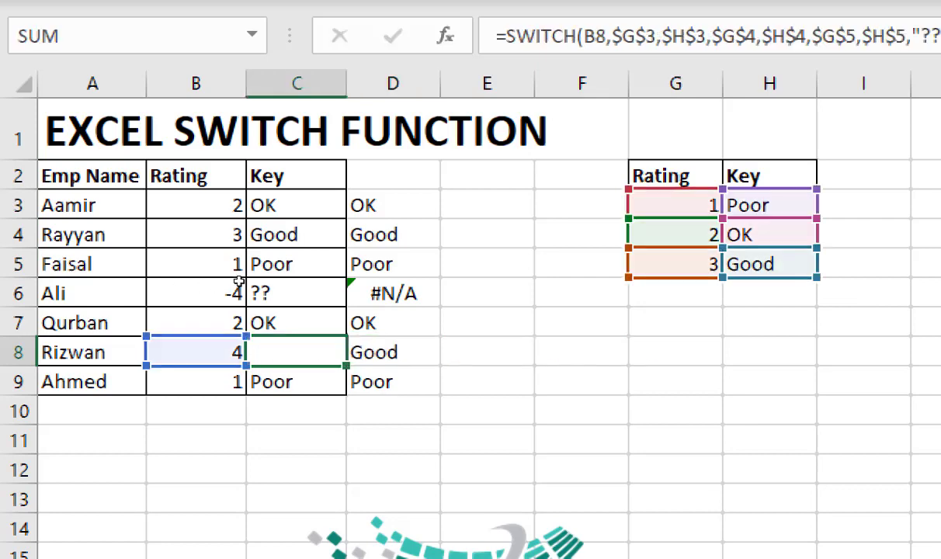
pyautogui.press('Right')
pyautogui.press('F2')
pyautogui.press('Escape')
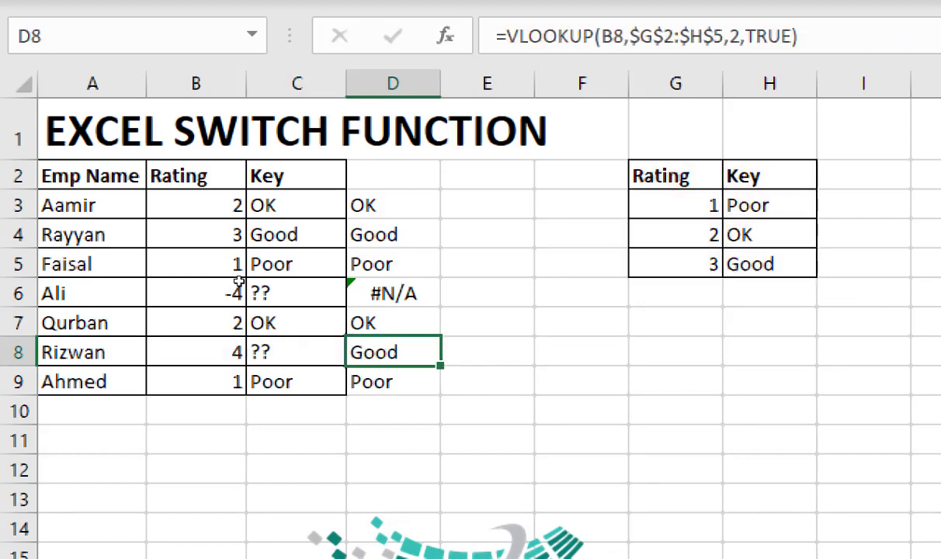
# Return to cell C3 and review its SWITCH formula with the "??" default, keeping it as it is.
pyautogui.press('Up')
pyautogui.press('Up')
pyautogui.press('Up')
pyautogui.press('Up')
pyautogui.press('Up')
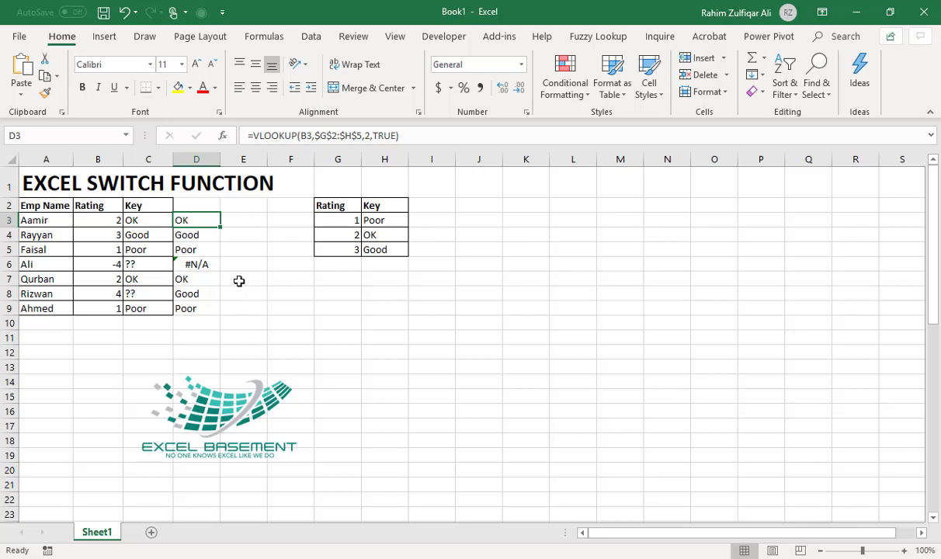
pyautogui.press('Left')
pyautogui.press('F2')
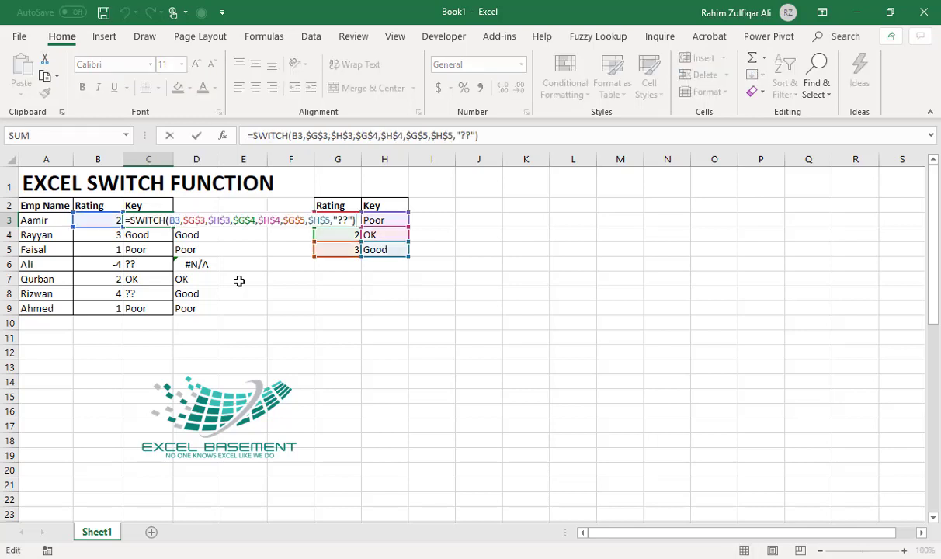
pyautogui.hotkey('ctrl', 'Return')
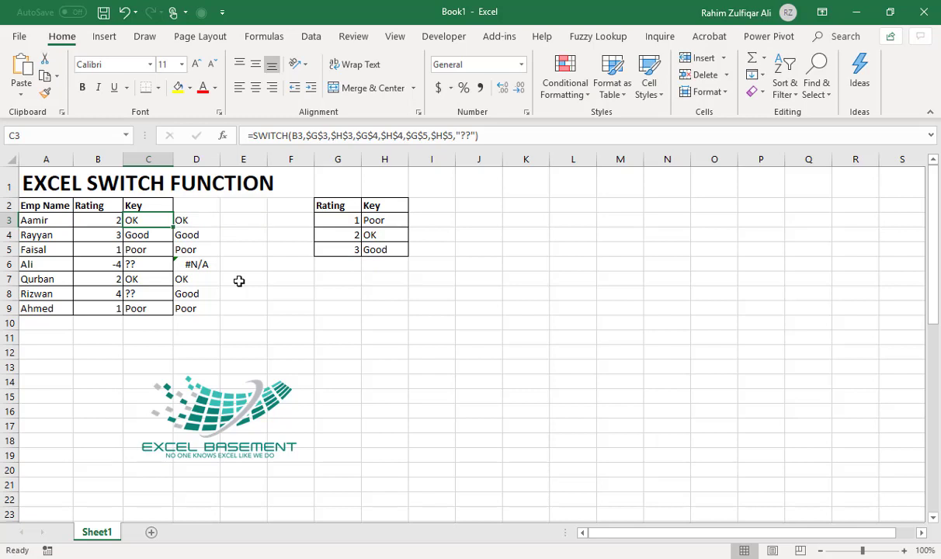
pyautogui.press('F2')
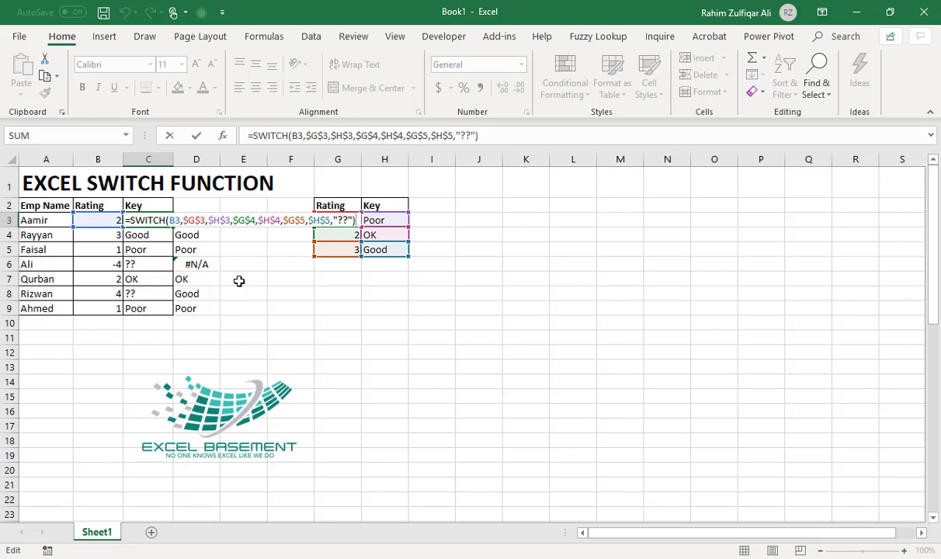
pyautogui.hotkey('ctrl', 'Return')
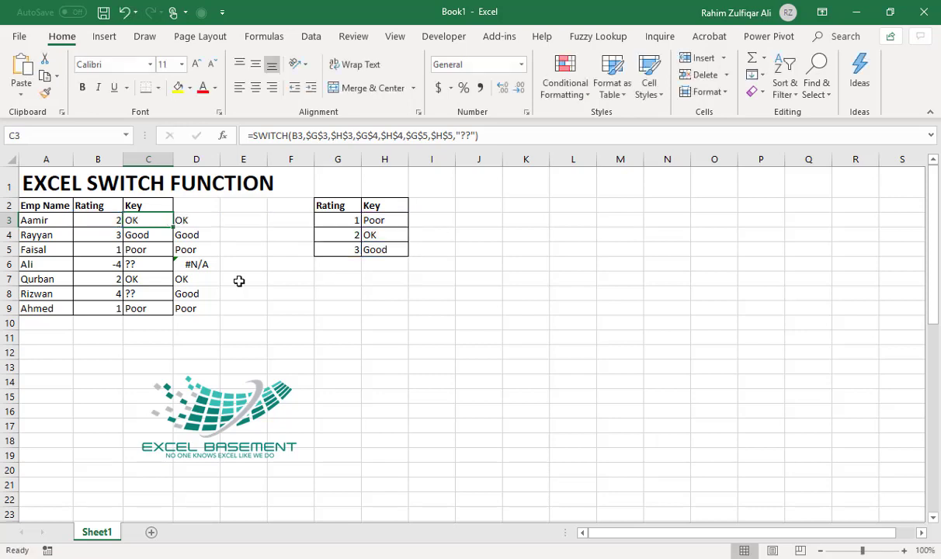